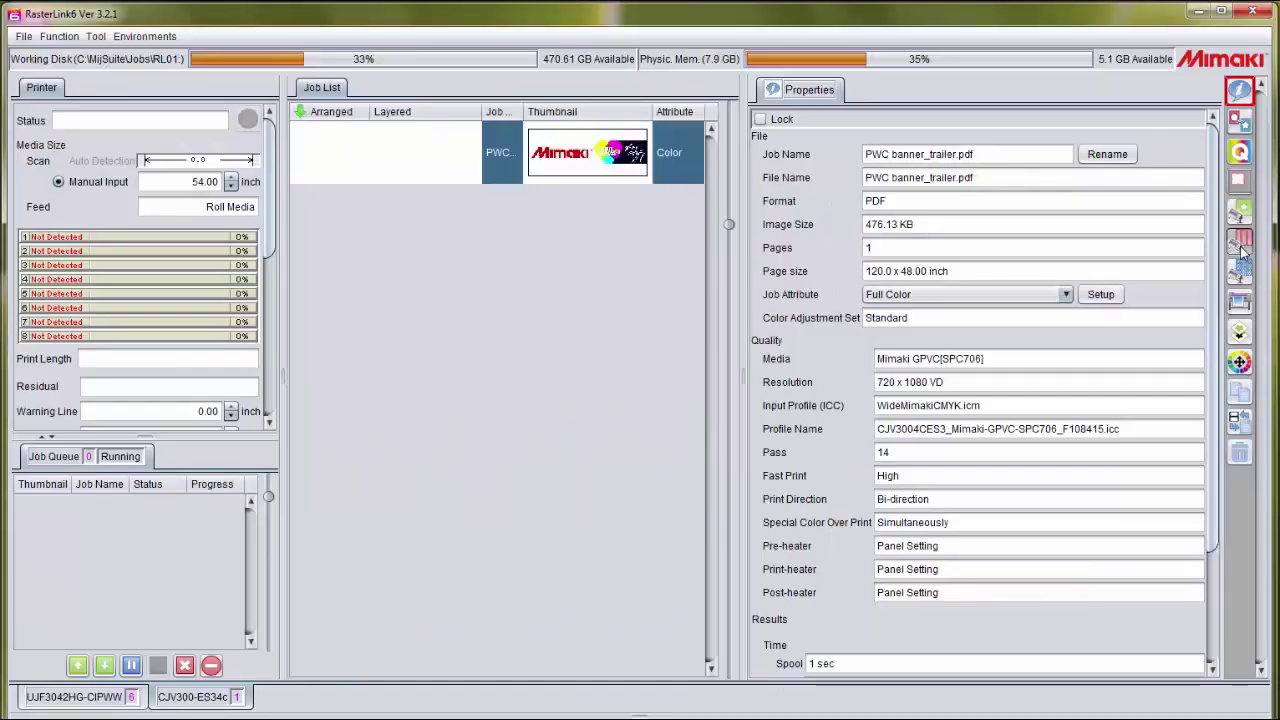
Open Tiling for the PWC banner_trailer.pdf job and enable Tiling Edit on the Divide Edit tab.
{"action": "left_click", "coordinate": [982, 440]}
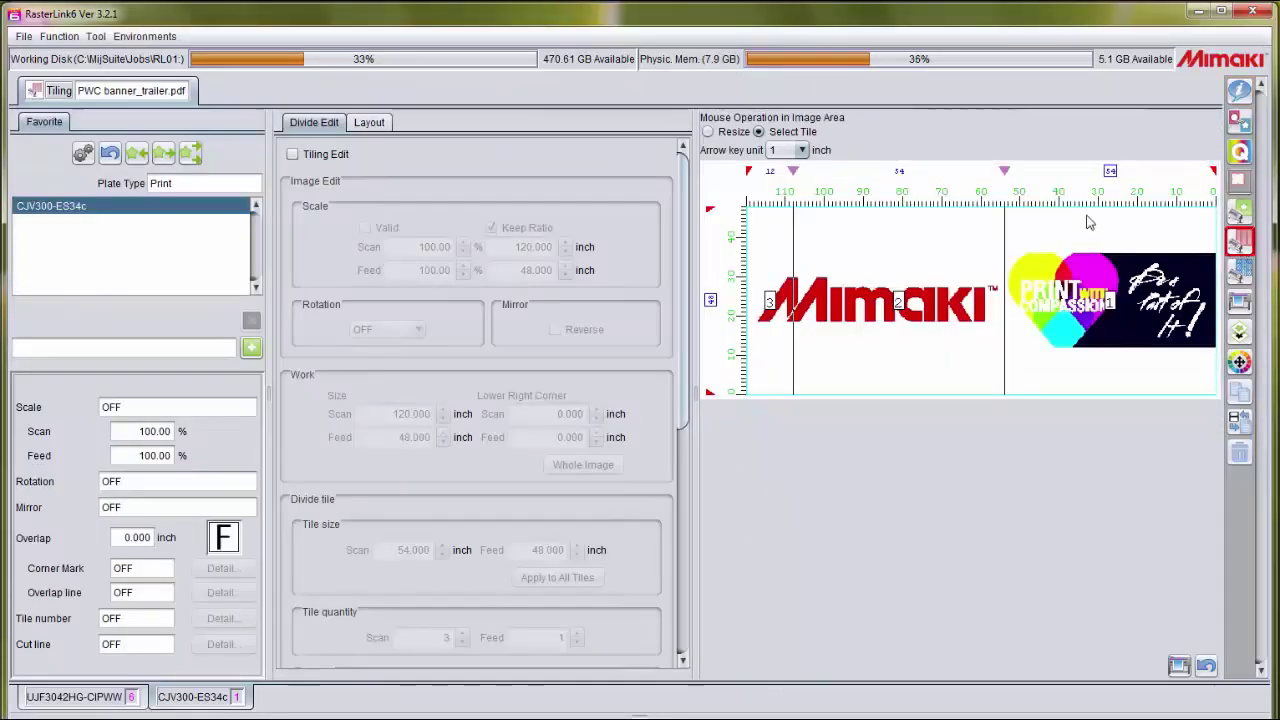
{"action": "left_click", "coordinate": [294, 155]}
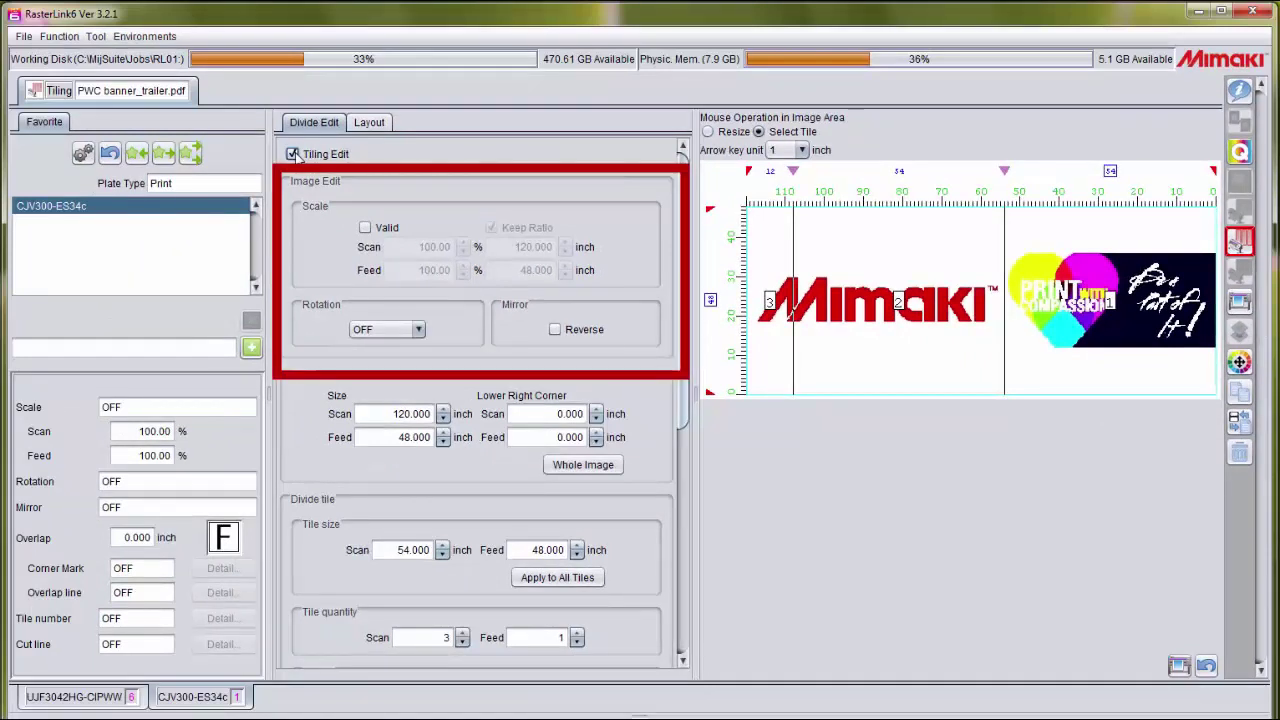
Enable Scale Valid at 100% with ratio kept, leaving Mirror Reverse off and Rotation OFF.
{"action": "left_click", "coordinate": [365, 228]}
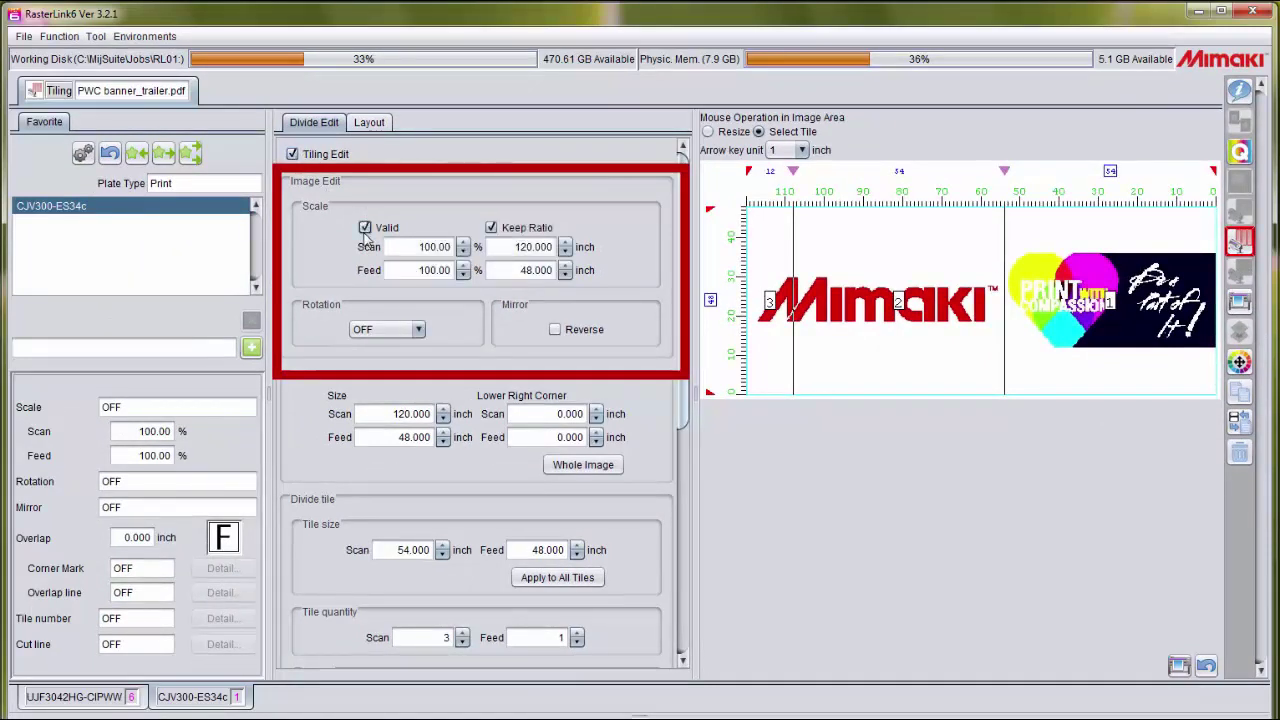
{"action": "left_click", "coordinate": [555, 330]}
{"action": "left_click", "coordinate": [555, 330]}
{"action": "left_click", "coordinate": [417, 330]}
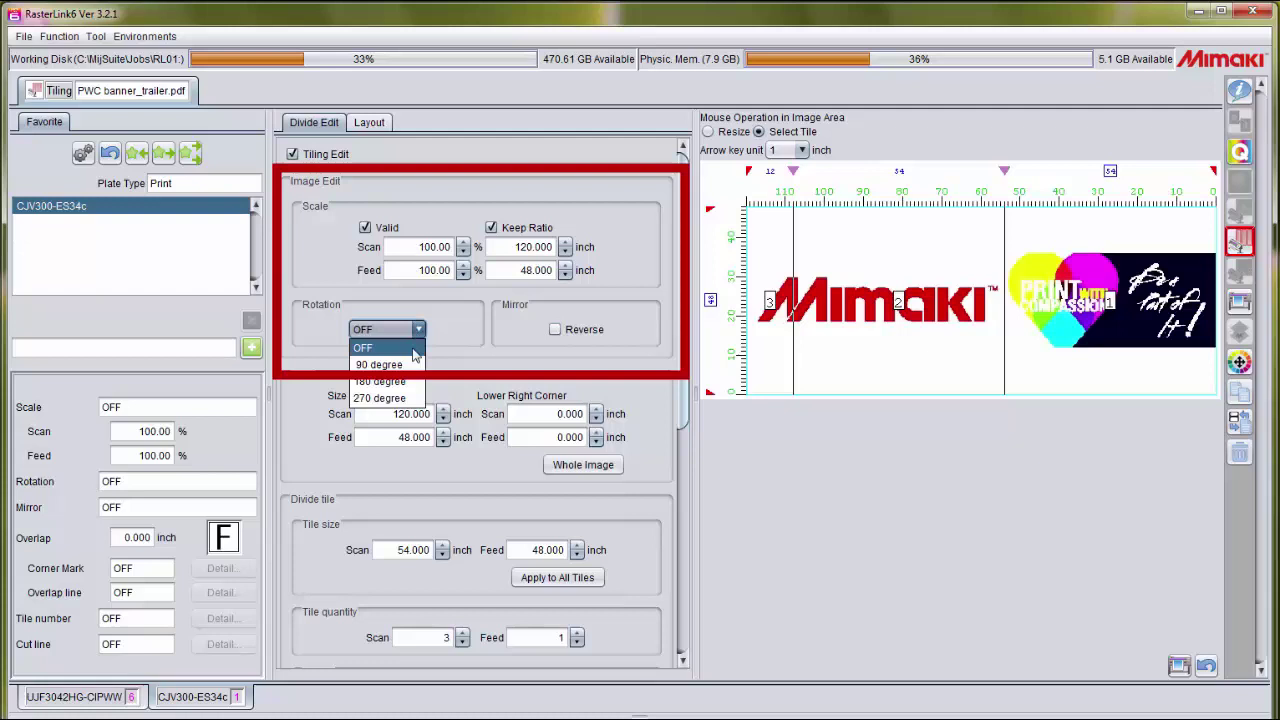
{"action": "left_click", "coordinate": [405, 365]}
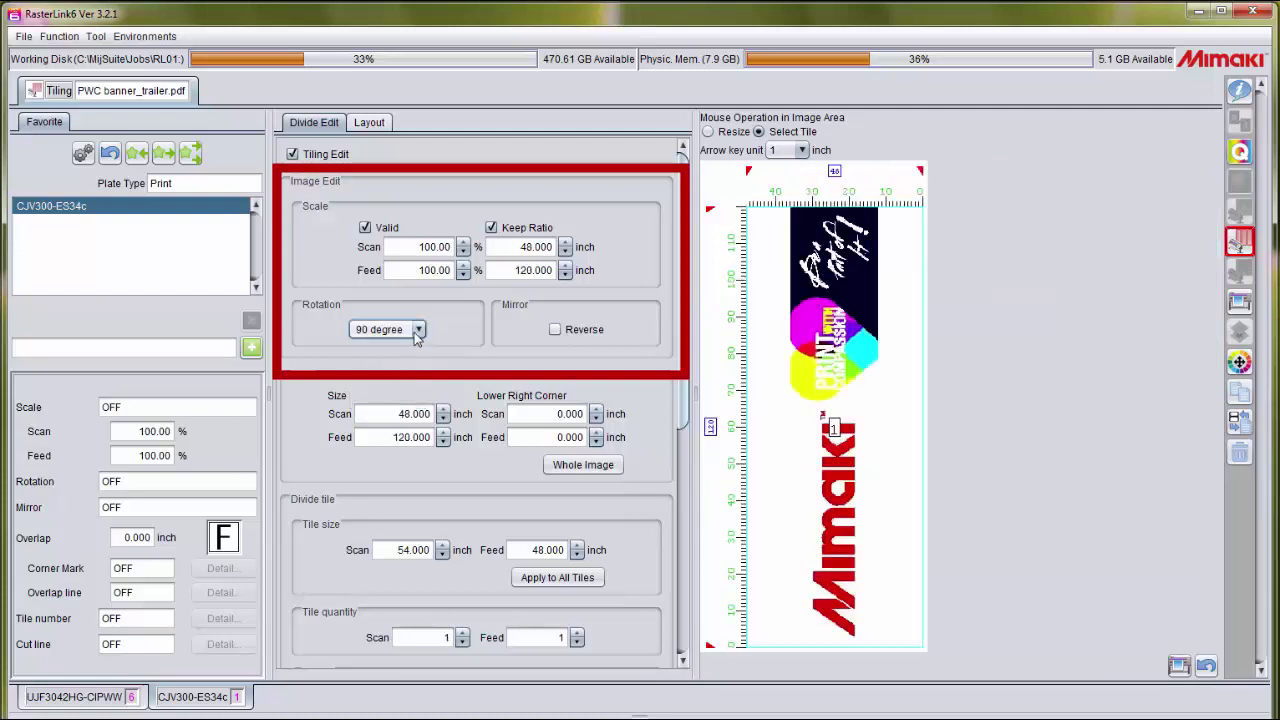
{"action": "left_click", "coordinate": [417, 330]}
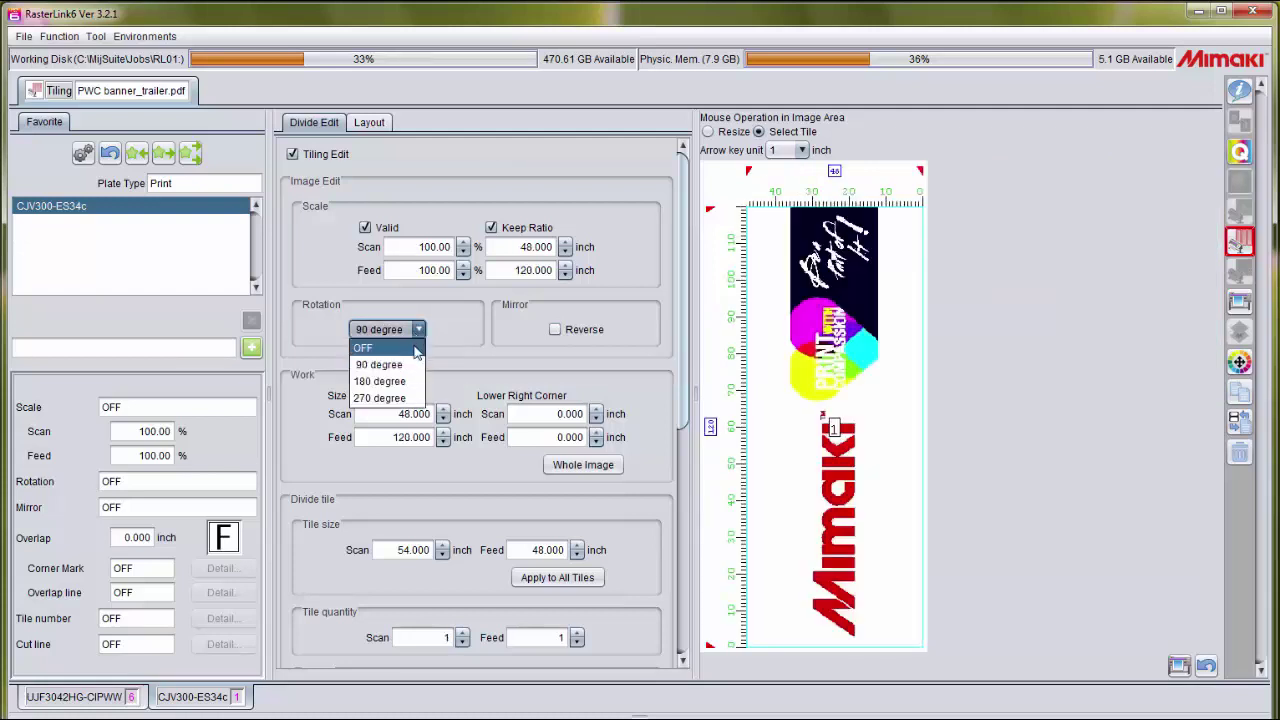
{"action": "left_click", "coordinate": [415, 348]}
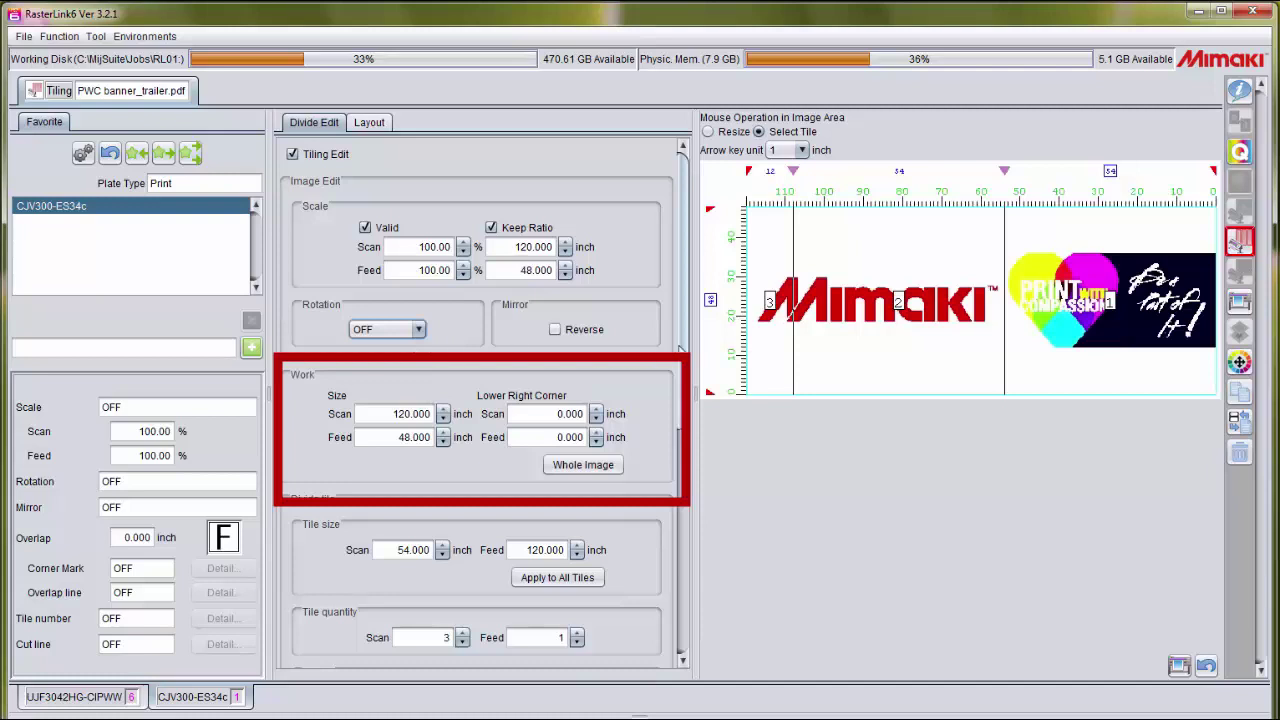
Shrink the work size width and height, bringing the feed down to 41 inches.
{"action": "left_click_drag", "start_coordinate": [682, 349], "coordinate": [678, 454]}
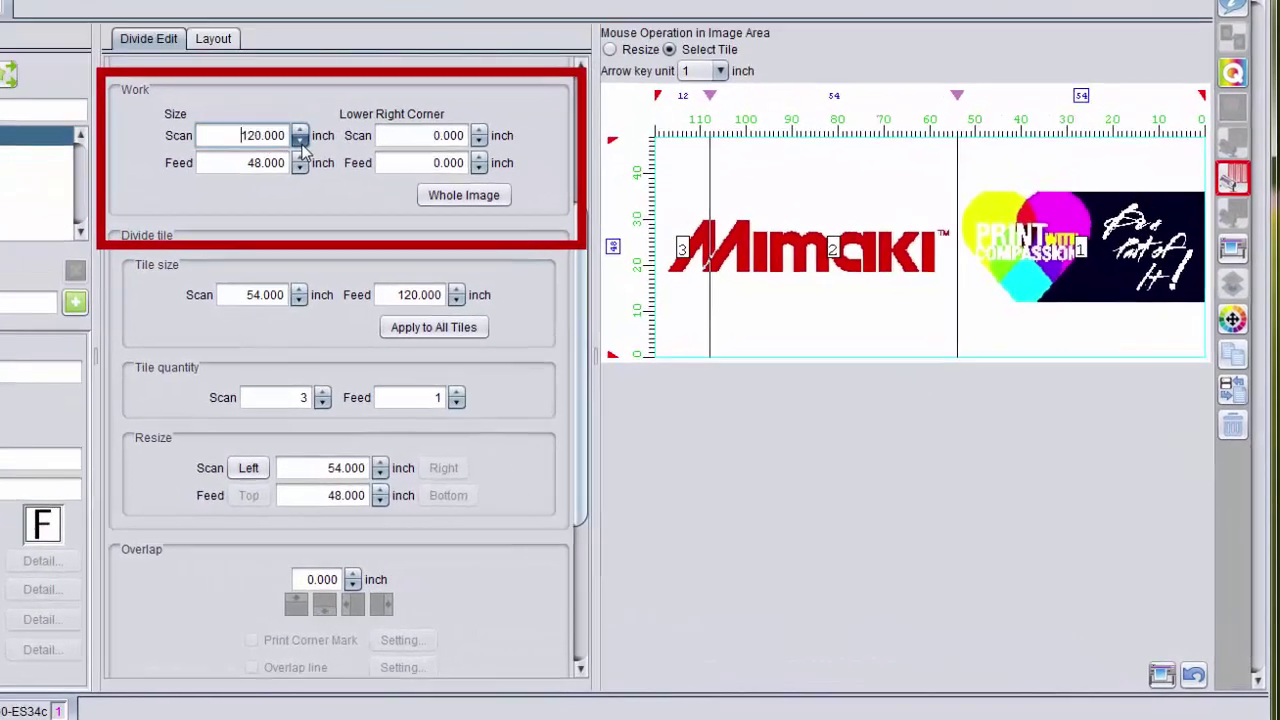
{"action": "left_click", "coordinate": [443, 211]}
{"action": "left_click", "coordinate": [443, 211]}
{"action": "left_click", "coordinate": [443, 211]}
{"action": "left_click", "coordinate": [443, 211]}
{"action": "left_click", "coordinate": [271, 128]}
{"action": "left_click", "coordinate": [271, 128]}
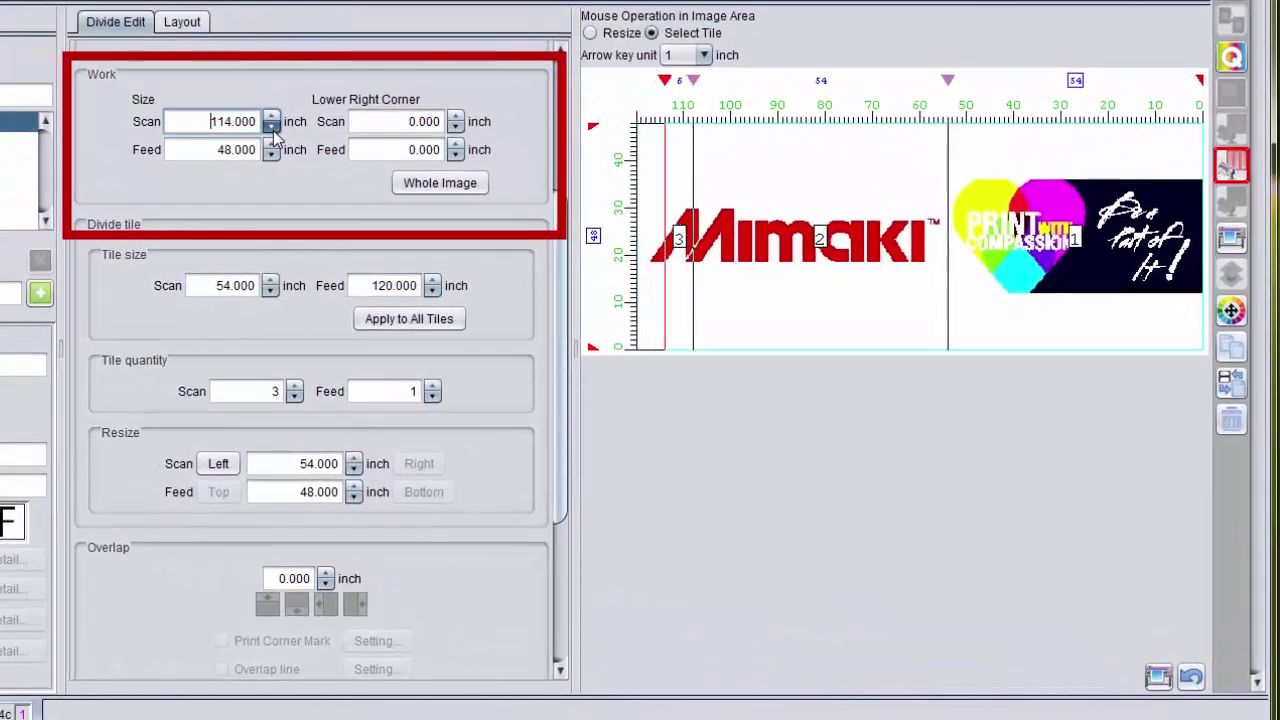
{"action": "left_click", "coordinate": [271, 128]}
{"action": "left_click", "coordinate": [272, 156]}
{"action": "left_click", "coordinate": [272, 156]}
{"action": "left_click", "coordinate": [272, 156]}
{"action": "left_click", "coordinate": [272, 156]}
{"action": "left_click", "coordinate": [272, 156]}
{"action": "left_click", "coordinate": [272, 156]}
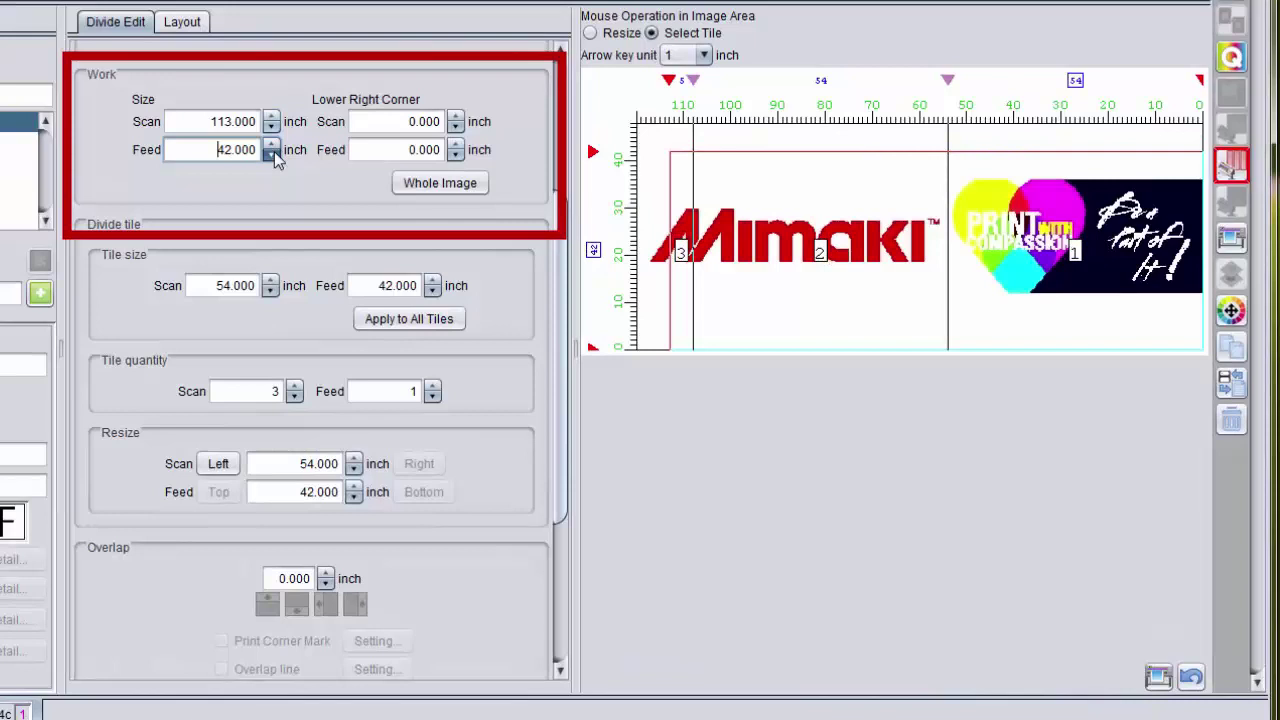
{"action": "left_click", "coordinate": [272, 156]}
{"action": "left_click", "coordinate": [458, 117]}
Offset the lower-right corner feed to 4 inches, then restore the whole 120 x 48 inch image.
{"action": "left_click", "coordinate": [456, 116]}
{"action": "left_click", "coordinate": [456, 116]}
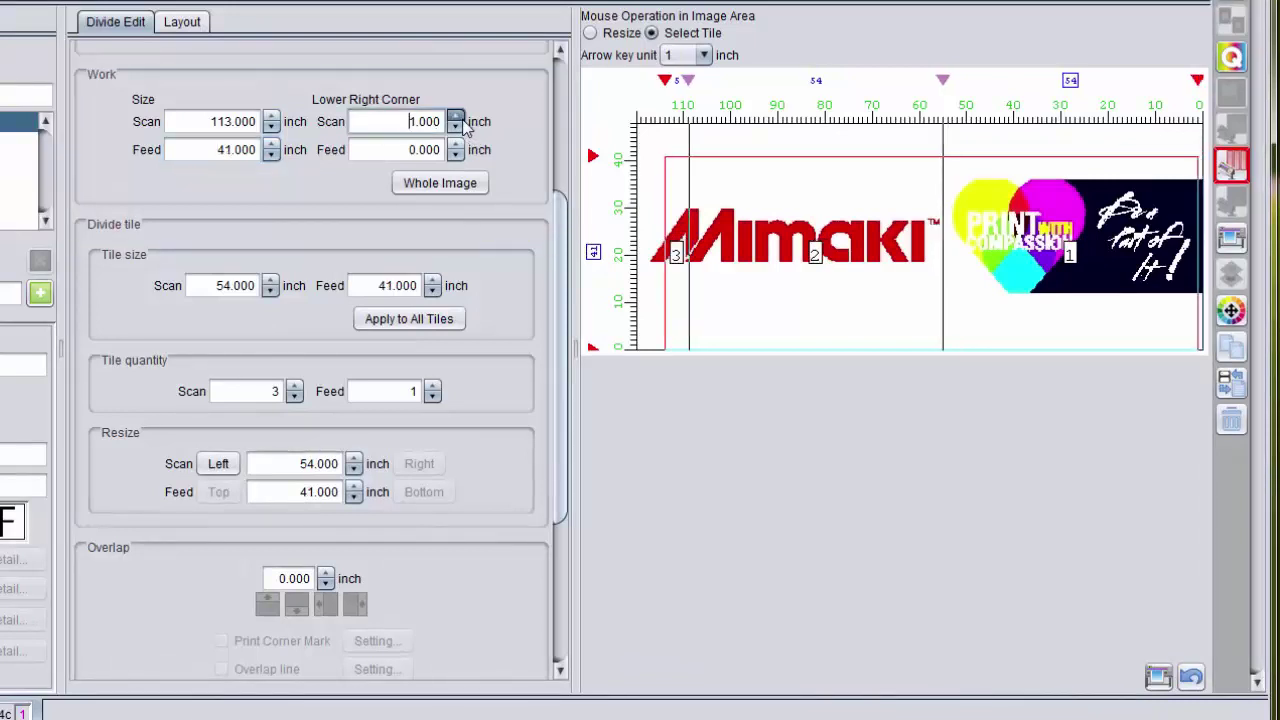
{"action": "left_click", "coordinate": [456, 116]}
{"action": "left_click", "coordinate": [456, 116]}
{"action": "left_click", "coordinate": [457, 145]}
{"action": "left_click", "coordinate": [457, 145]}
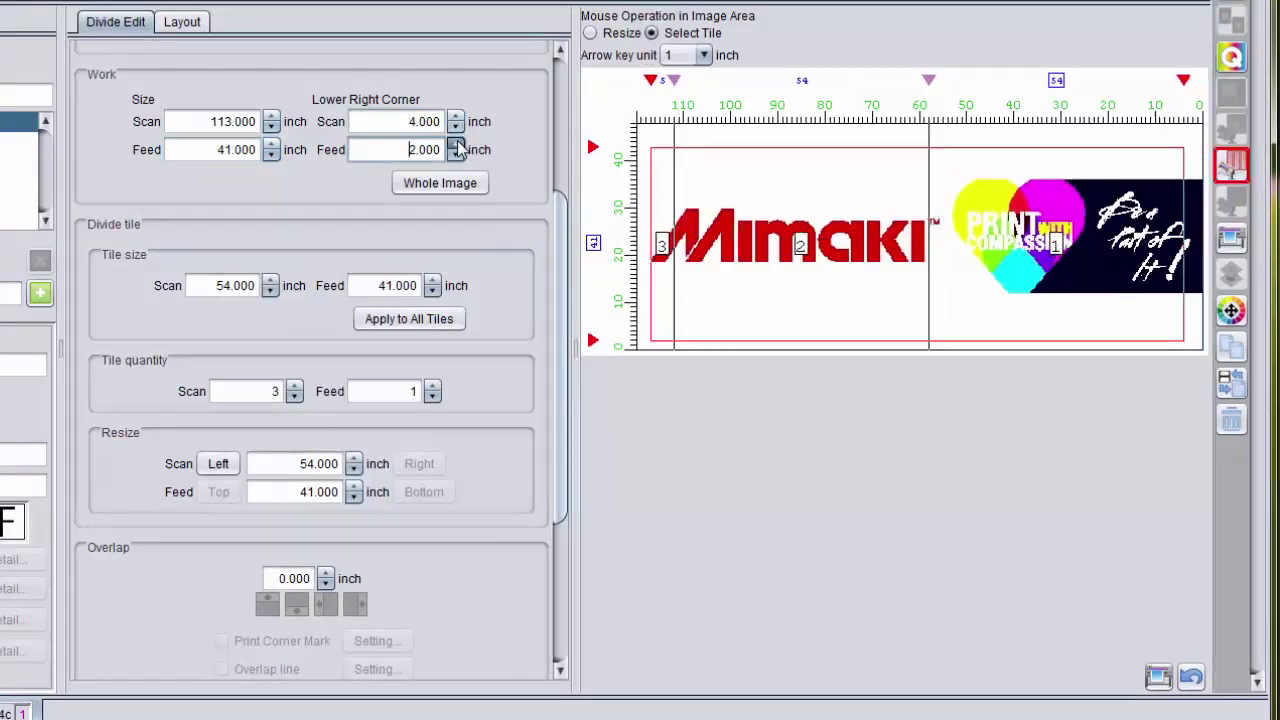
{"action": "left_click", "coordinate": [457, 145]}
{"action": "left_click", "coordinate": [457, 145]}
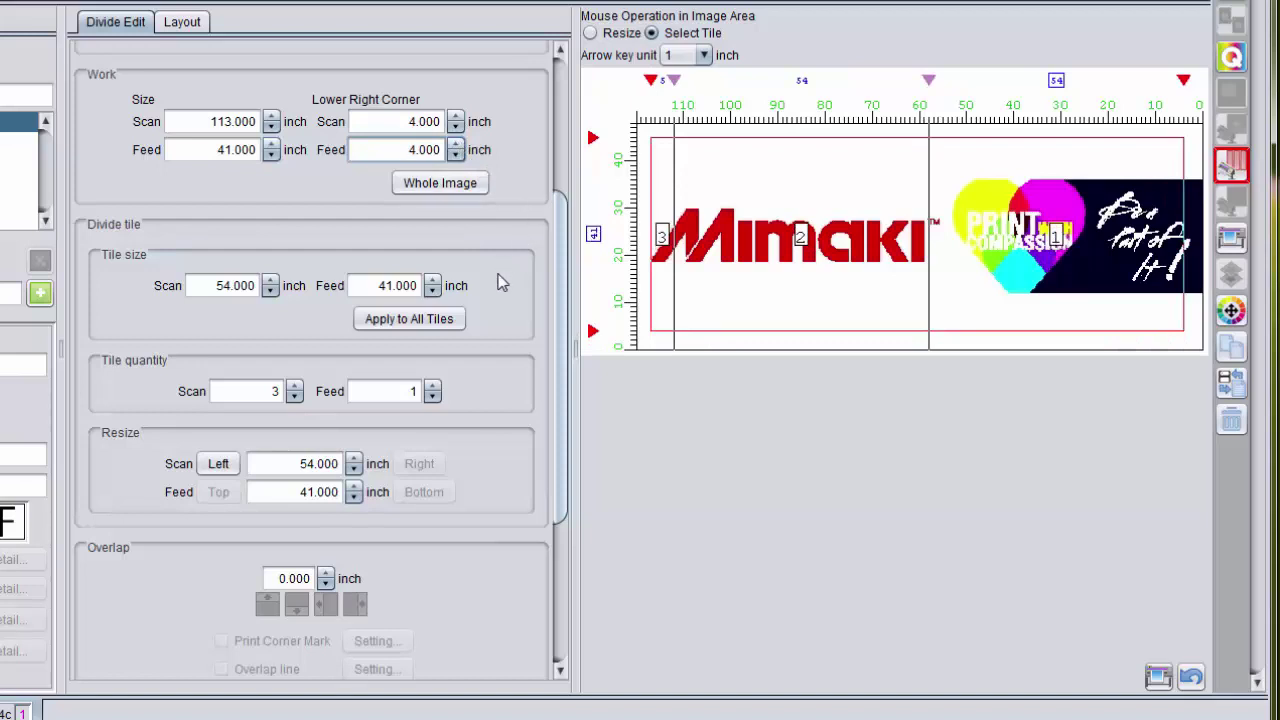
{"action": "left_click", "coordinate": [463, 190]}
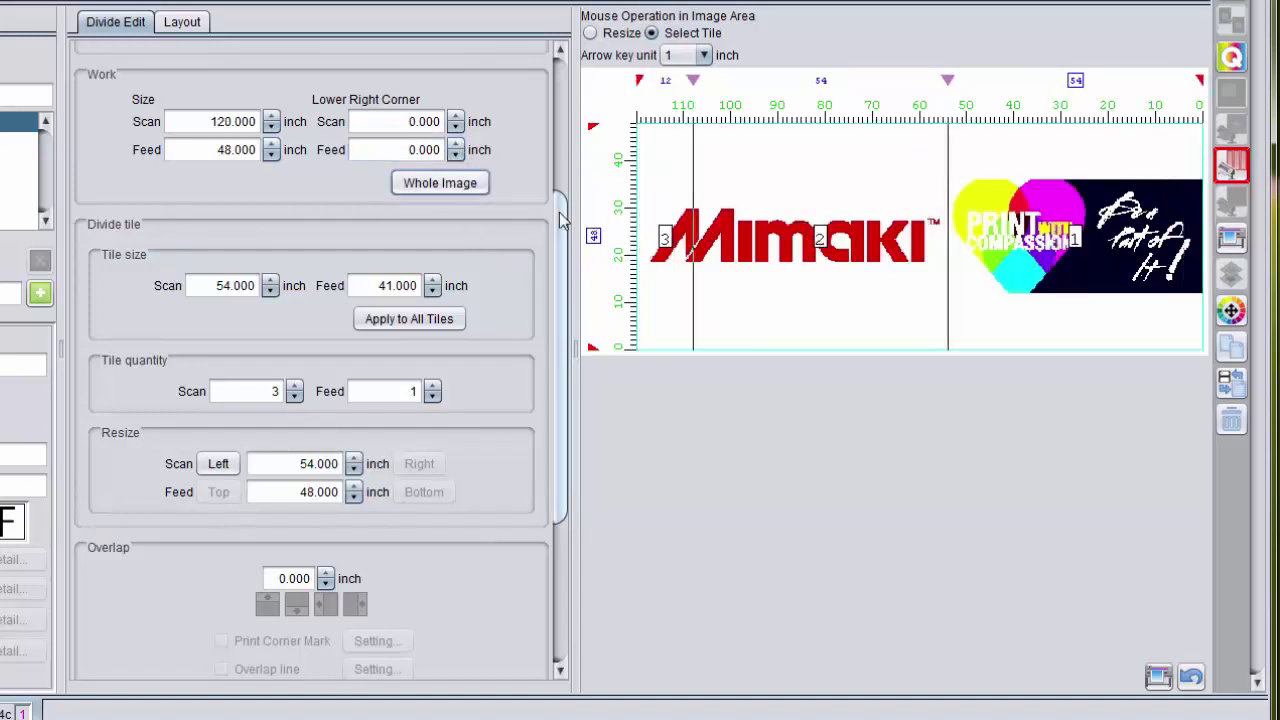
Set the tile scan size to 43 inches and apply it to all tiles.
{"action": "left_click_drag", "start_coordinate": [558, 220], "coordinate": [560, 303]}
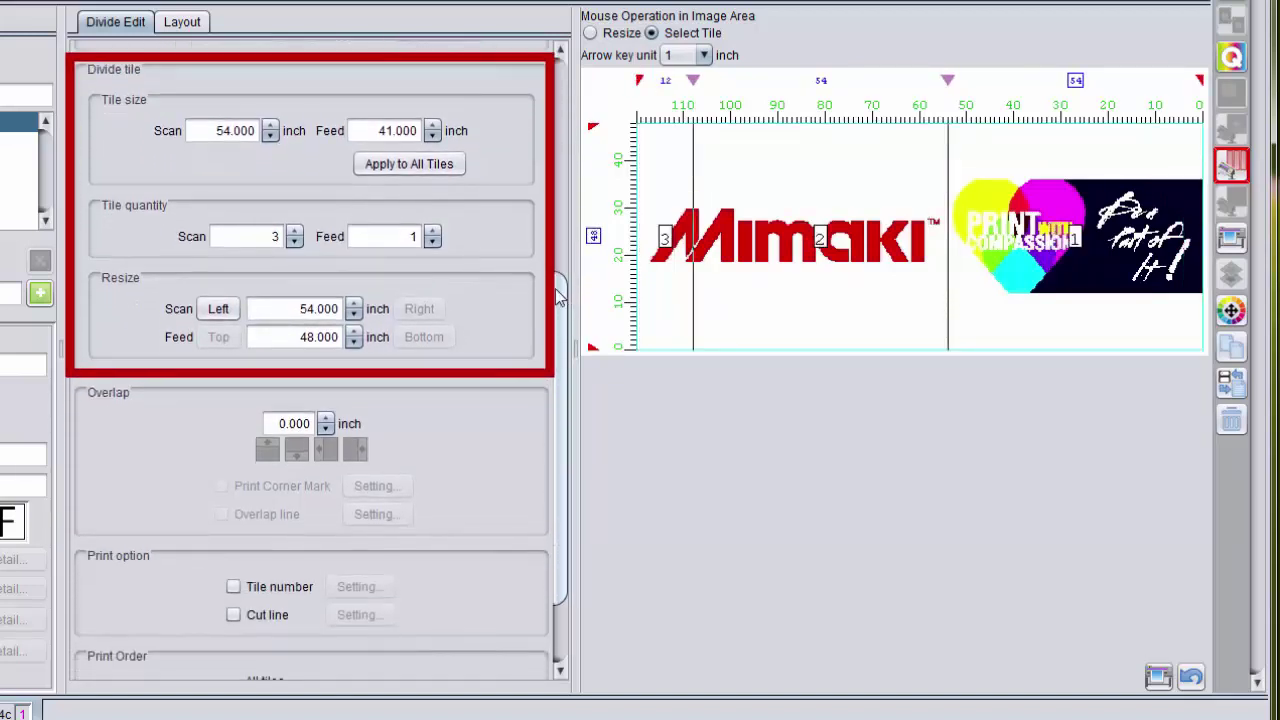
{"action": "left_click", "coordinate": [273, 138]}
{"action": "left_click", "coordinate": [273, 138]}
{"action": "left_click", "coordinate": [273, 138]}
{"action": "left_click", "coordinate": [273, 138]}
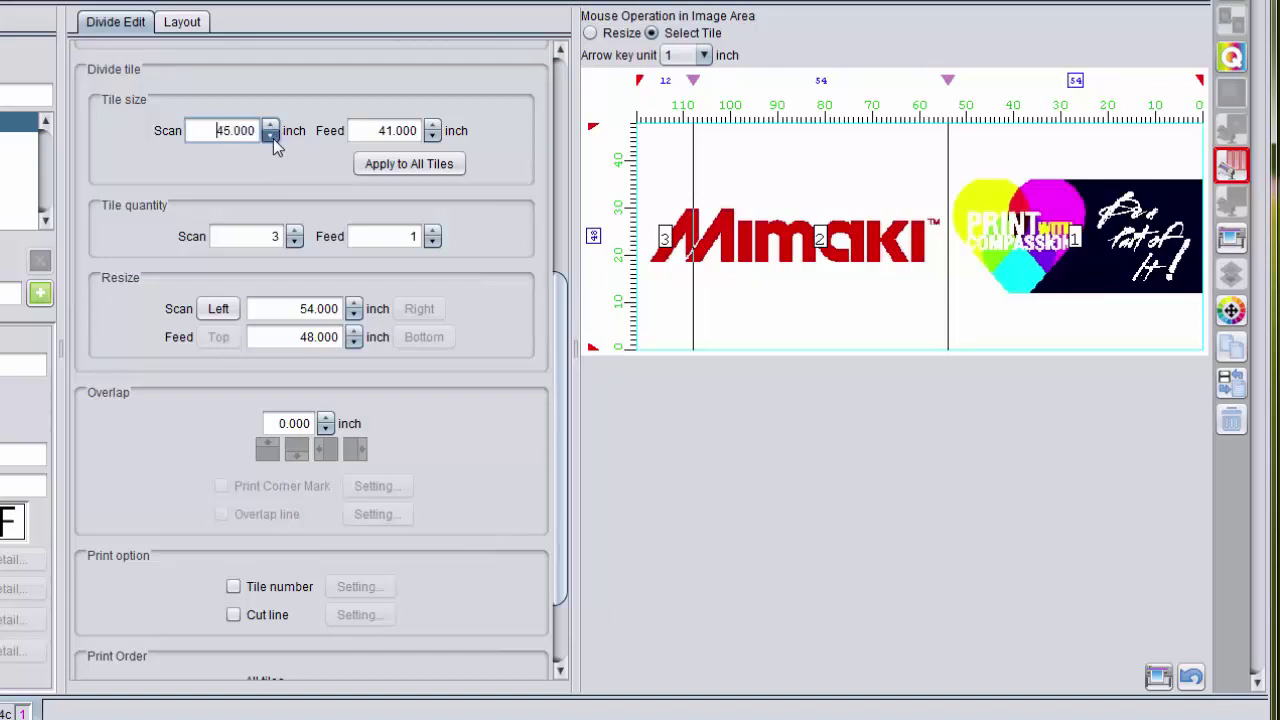
{"action": "left_click", "coordinate": [273, 138]}
{"action": "left_click", "coordinate": [380, 165]}
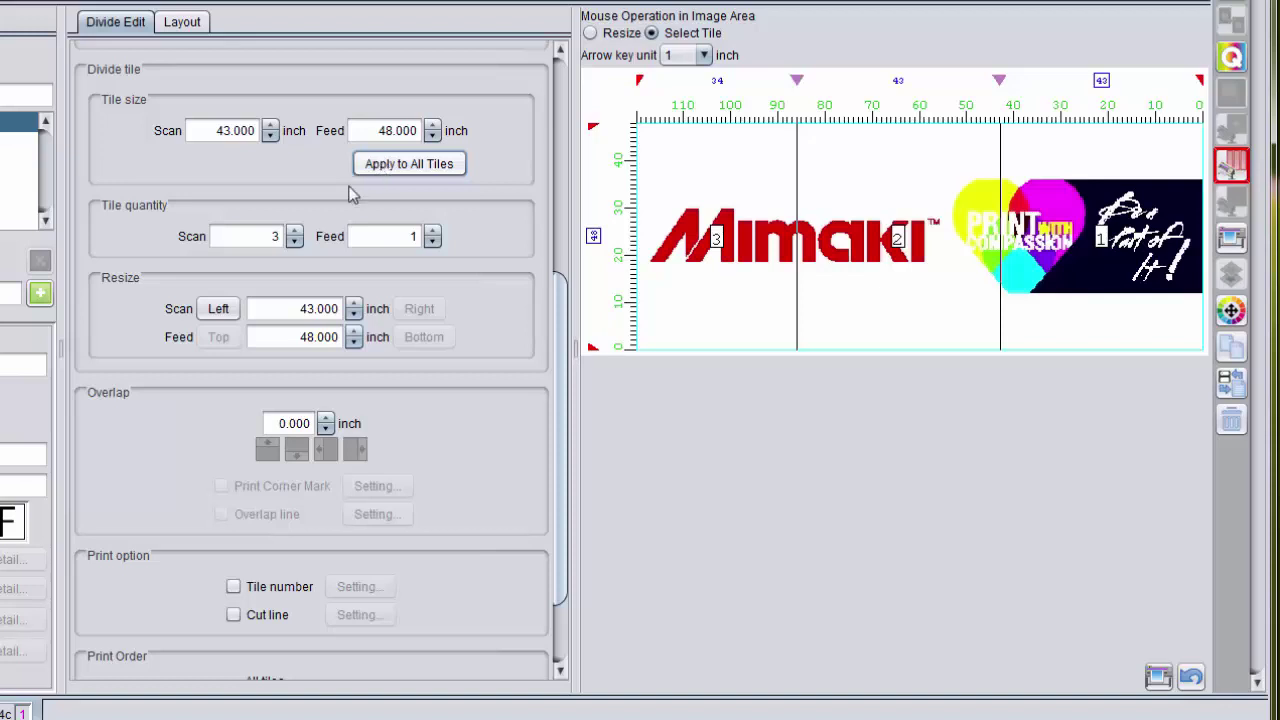
Set the tile quantity to 4 across (Scan) and 2 down (Feed).
{"action": "left_click", "coordinate": [298, 245]}
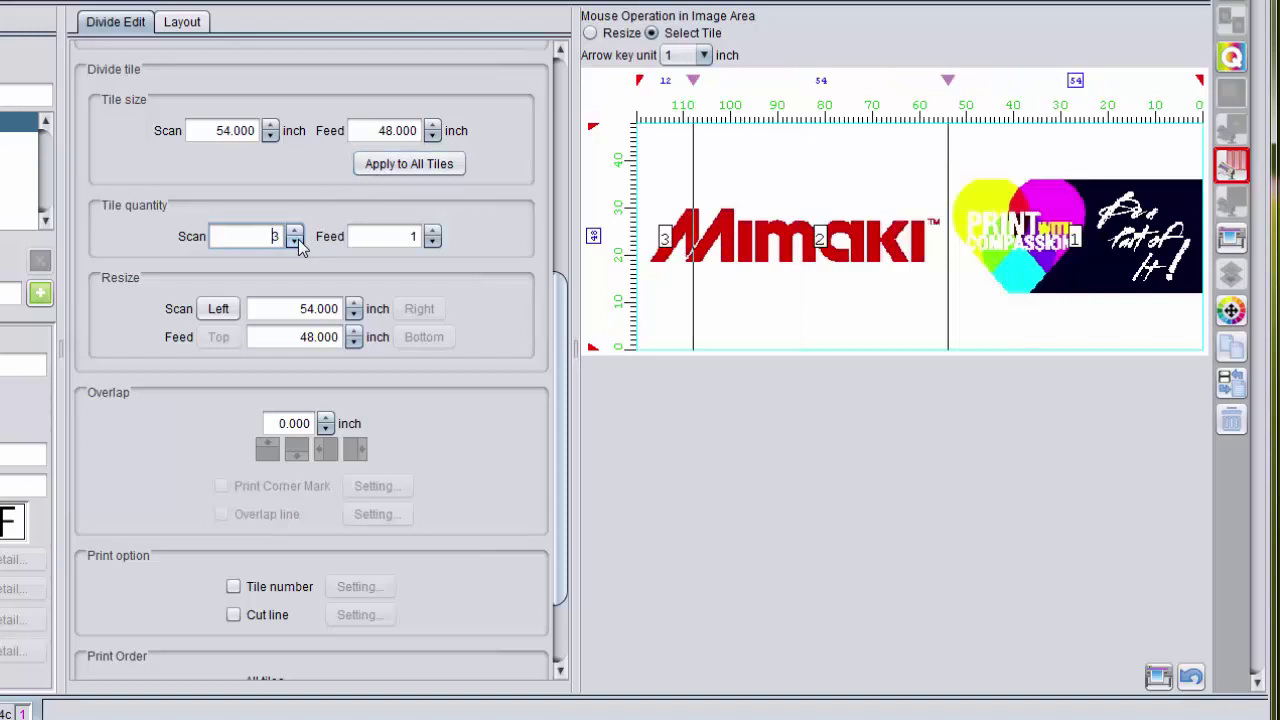
{"action": "left_click", "coordinate": [432, 240]}
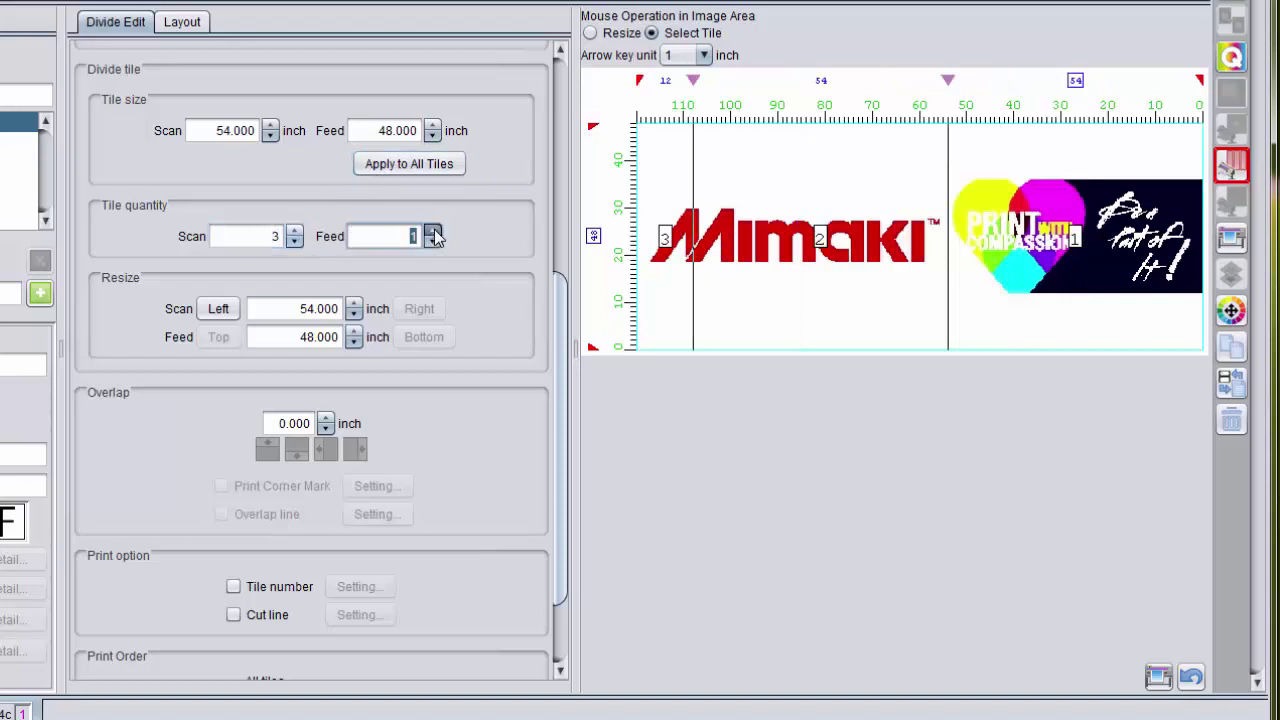
{"action": "left_click", "coordinate": [296, 232]}
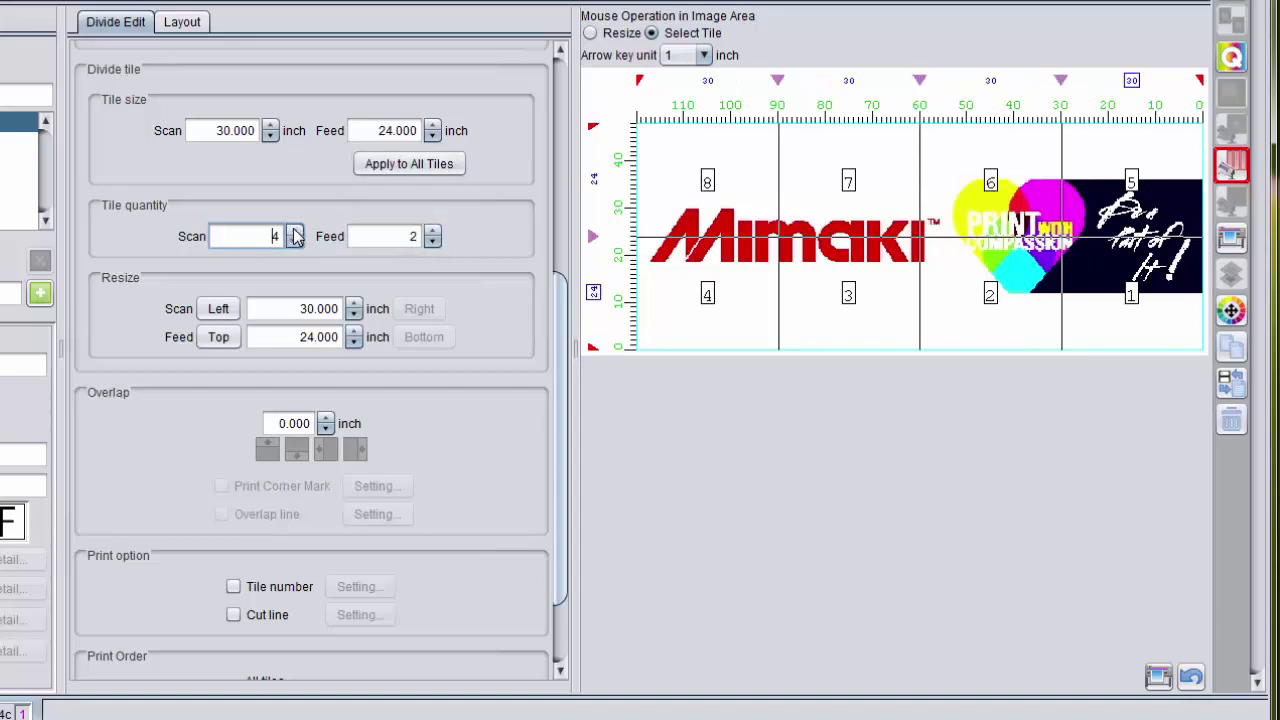
{"action": "double_click", "coordinate": [278, 236]}
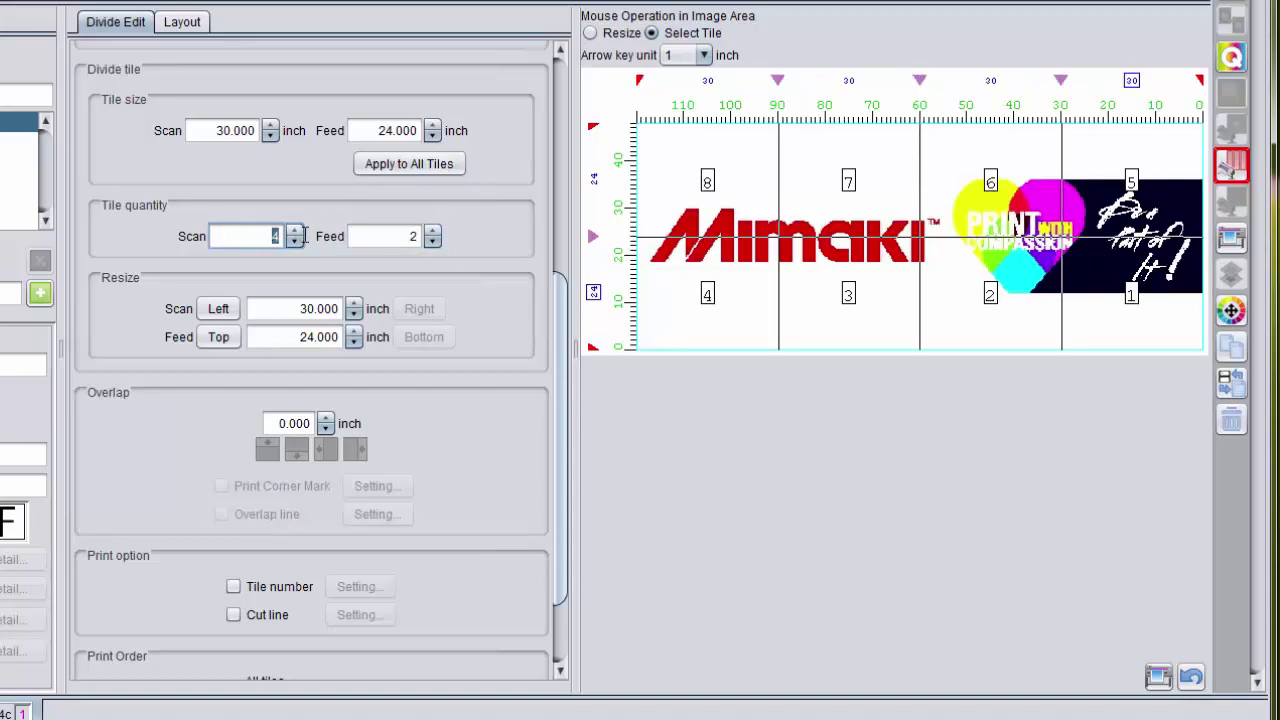
Resize tile columns from the left, narrowing one to 24 inches and another to 28 inches.
{"action": "left_click", "coordinate": [219, 311]}
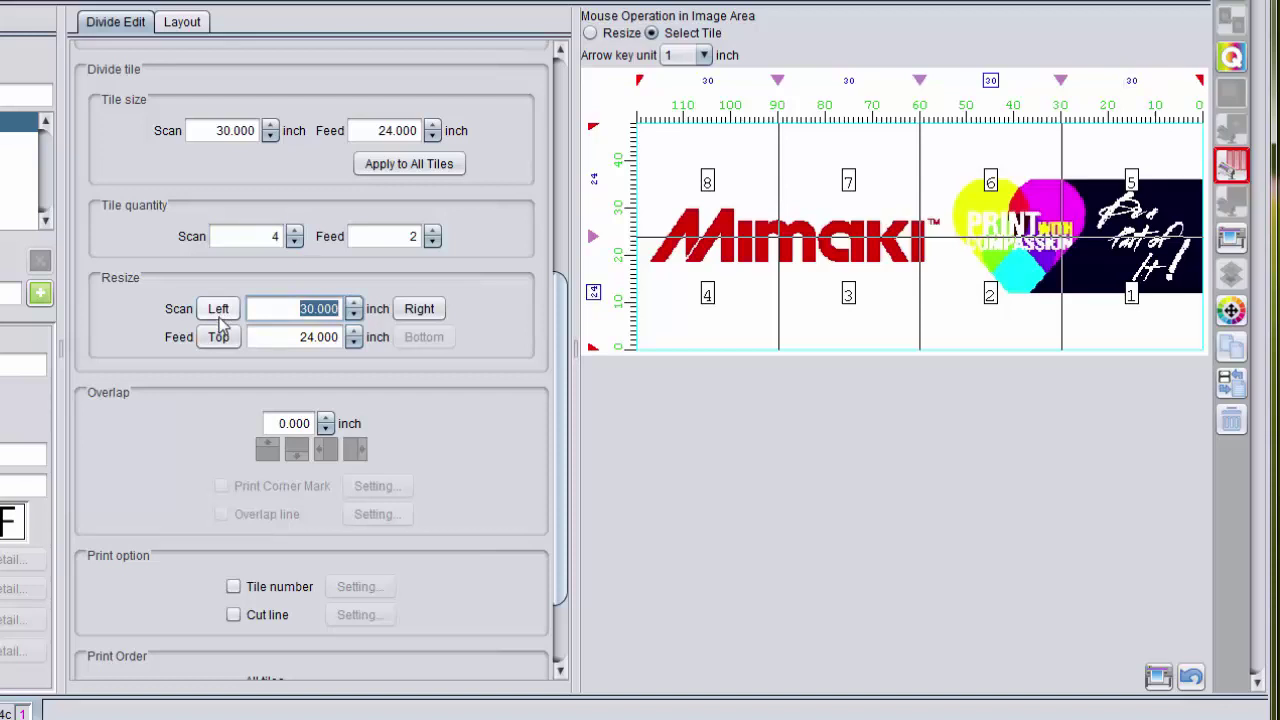
{"action": "left_click", "coordinate": [354, 314]}
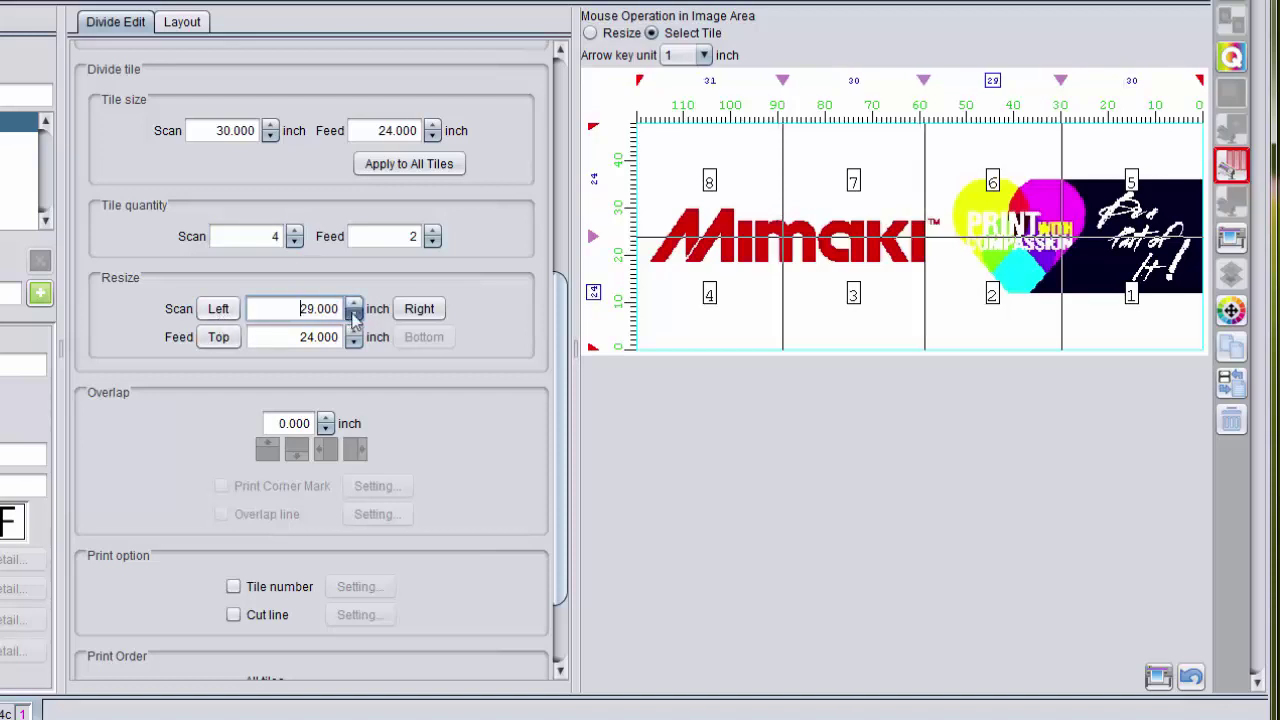
{"action": "left_click", "coordinate": [354, 314]}
{"action": "left_click", "coordinate": [354, 314]}
{"action": "left_click", "coordinate": [354, 314]}
{"action": "left_click", "coordinate": [354, 314]}
{"action": "left_click", "coordinate": [354, 314]}
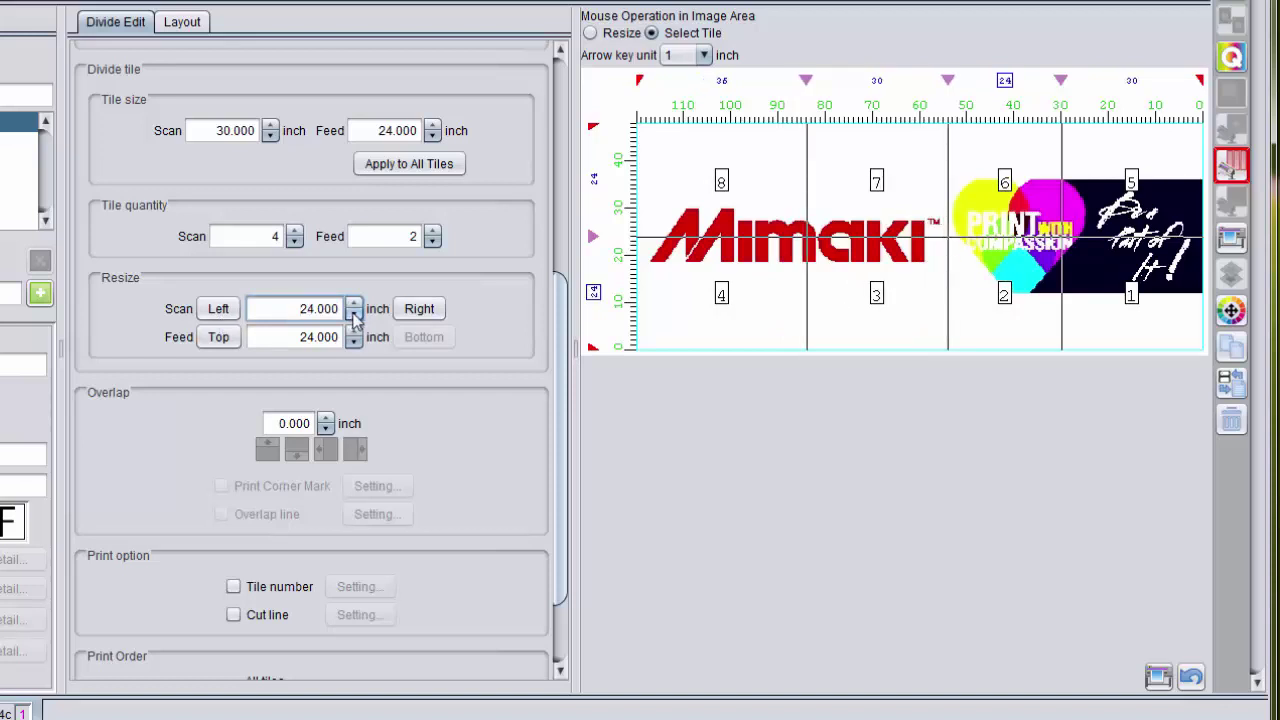
{"action": "left_click", "coordinate": [218, 309]}
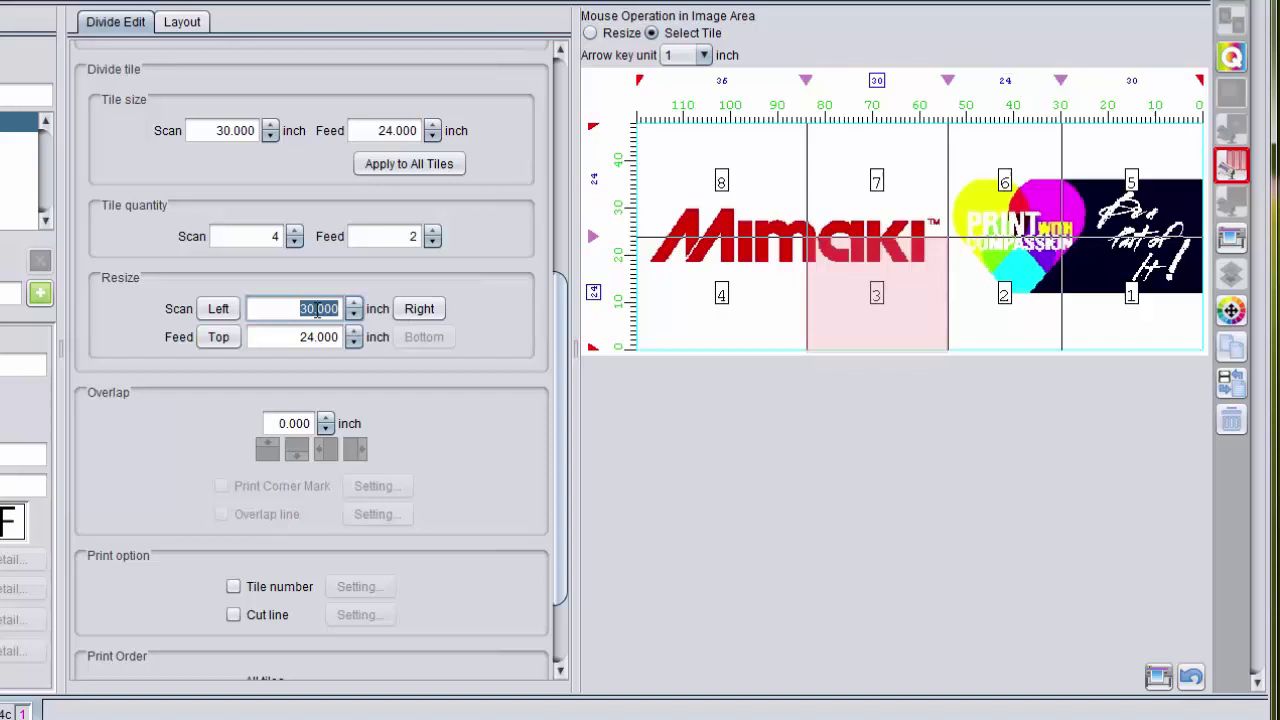
{"action": "left_click", "coordinate": [354, 315]}
{"action": "left_click", "coordinate": [354, 315]}
{"action": "left_click", "coordinate": [354, 315]}
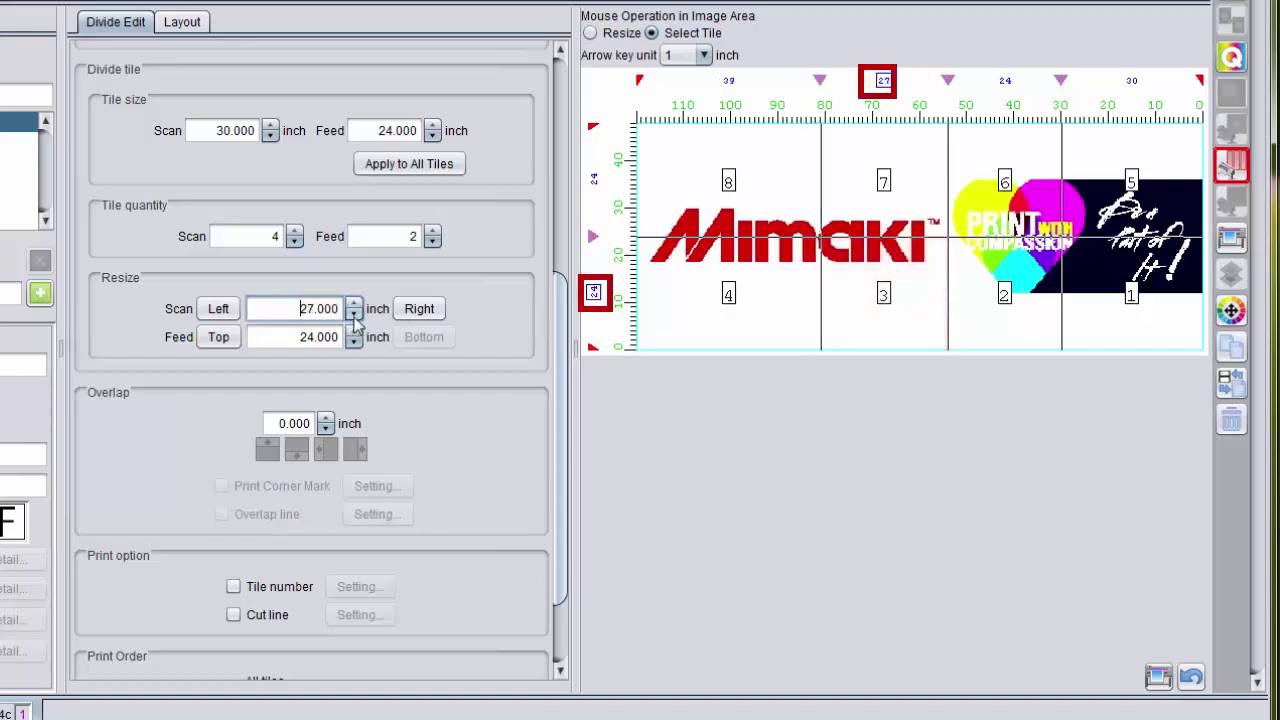
{"action": "left_click", "coordinate": [354, 305]}
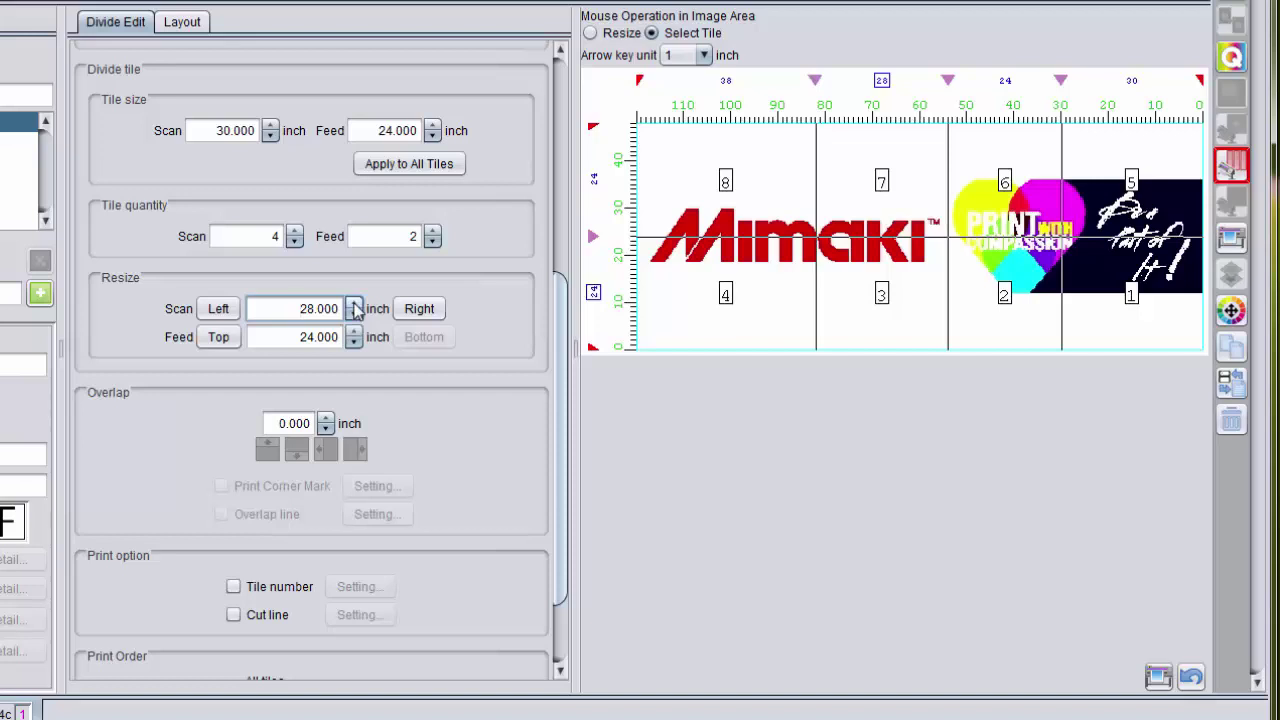
Drag tile boundaries on the top ruler to get five scan columns, one 24.427 inches wide.
{"action": "left_click", "coordinate": [598, 90]}
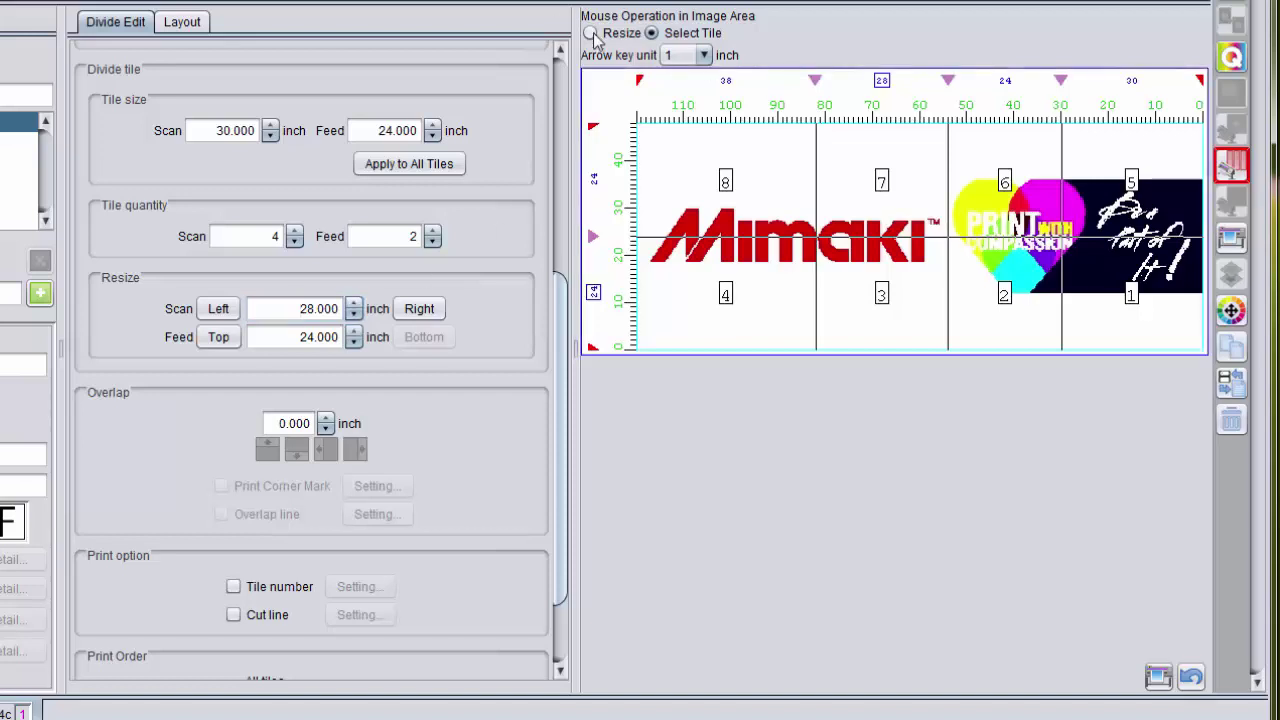
{"action": "left_click", "coordinate": [591, 33]}
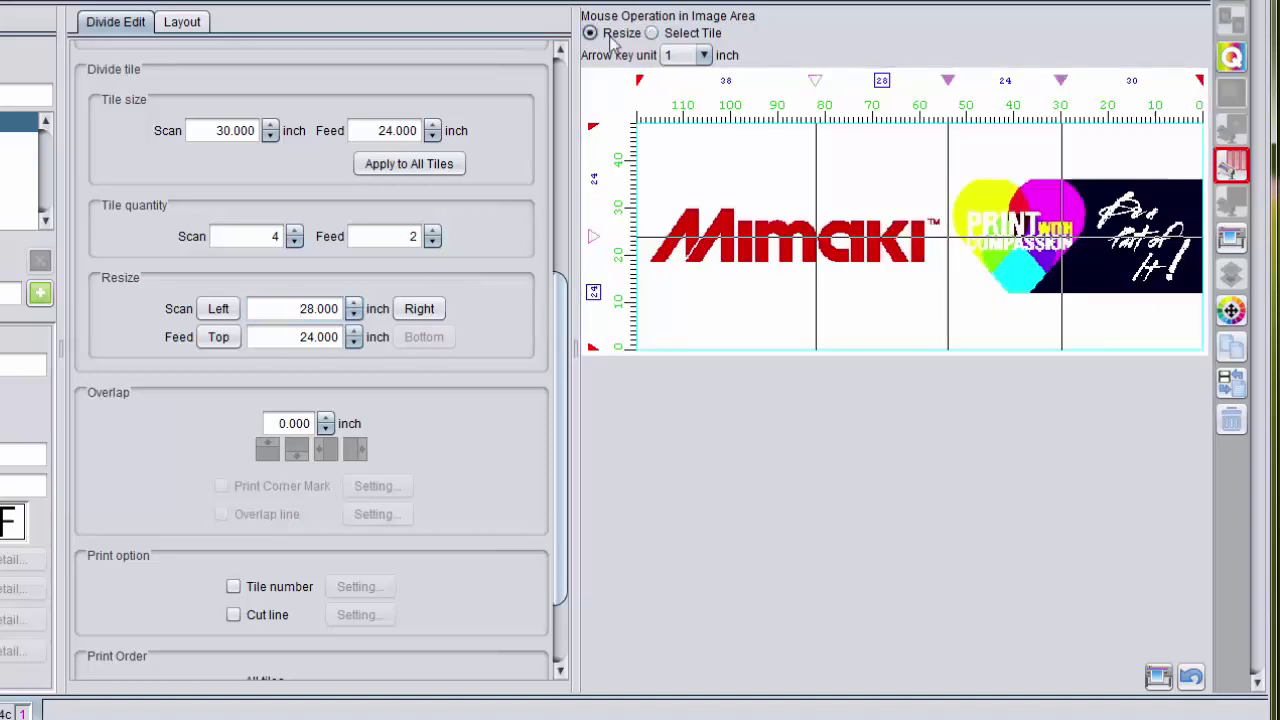
{"action": "left_click_drag", "start_coordinate": [819, 84], "coordinate": [819, 85]}
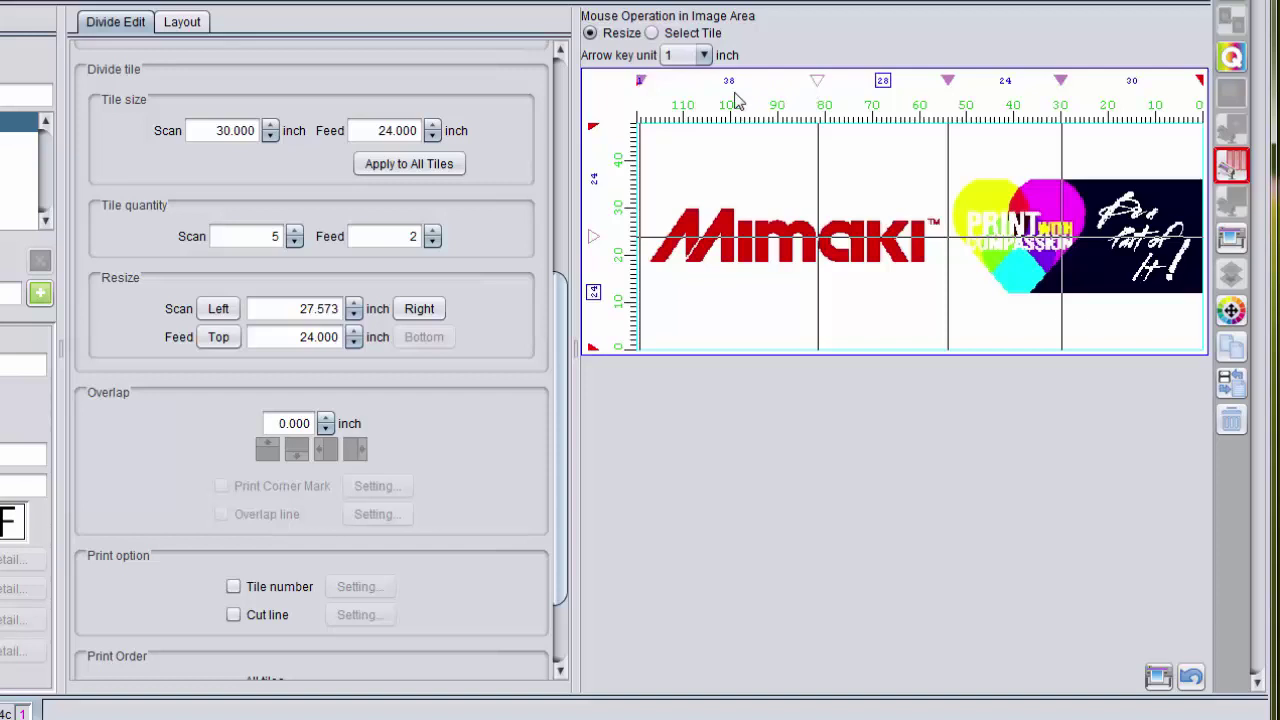
{"action": "left_click_drag", "start_coordinate": [641, 84], "coordinate": [634, 86]}
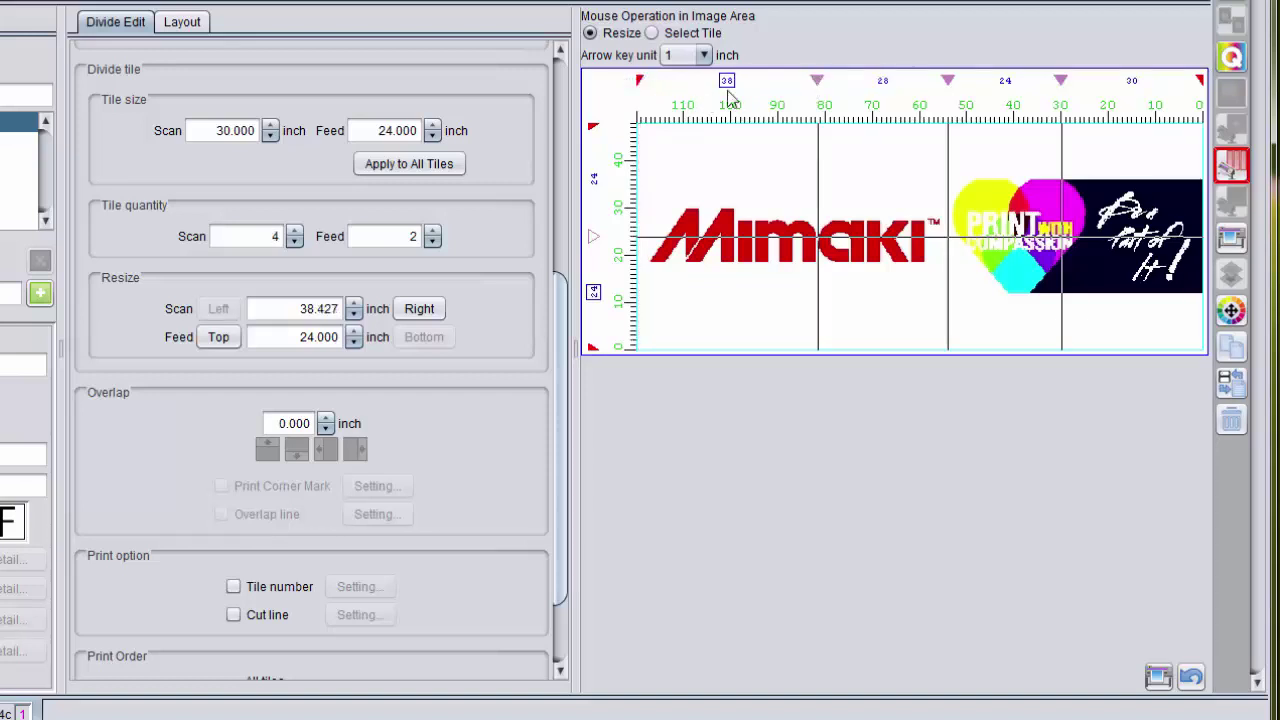
{"action": "mouse_move", "coordinate": [728, 92]}
{"action": "left_mouse_down"}
{"action": "mouse_move", "coordinate": [1006, 86]}
{"action": "mouse_move", "coordinate": [946, 86]}
{"action": "left_mouse_up"}
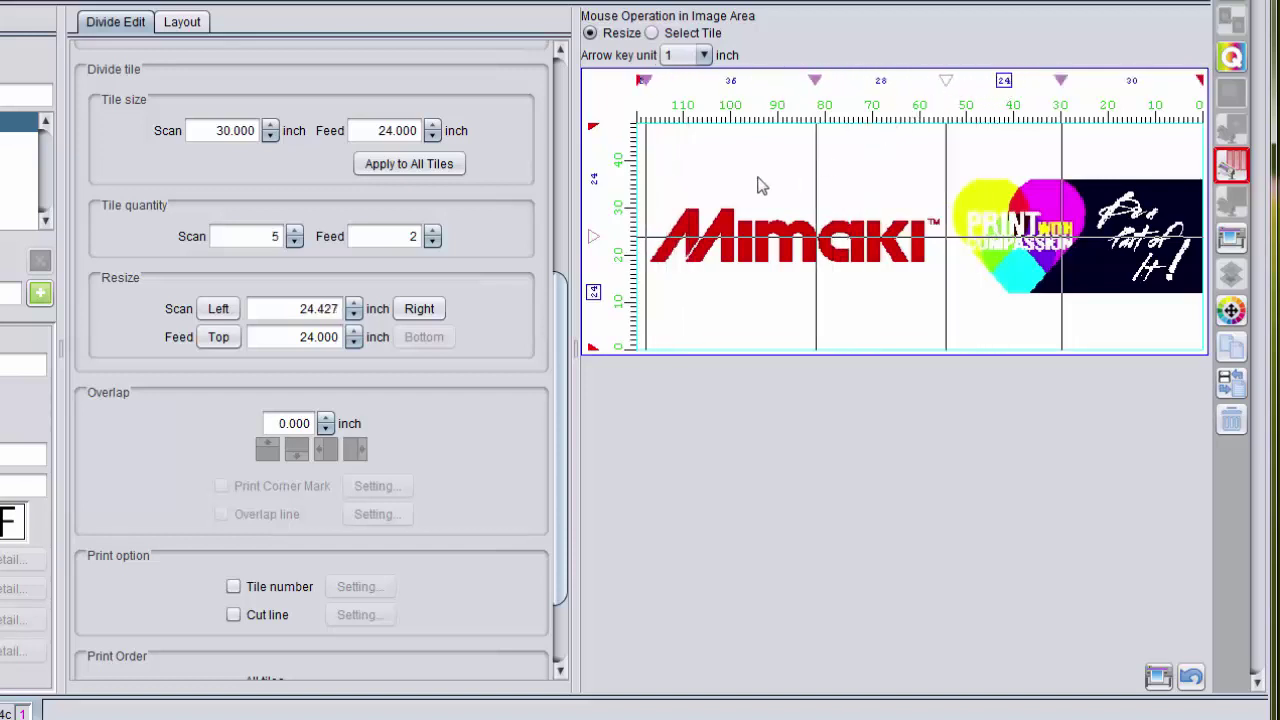
Set a 3-inch tile overlap applied to all four sides.
{"action": "left_click", "coordinate": [326, 418]}
{"action": "left_click", "coordinate": [325, 418]}
{"action": "left_click", "coordinate": [325, 418]}
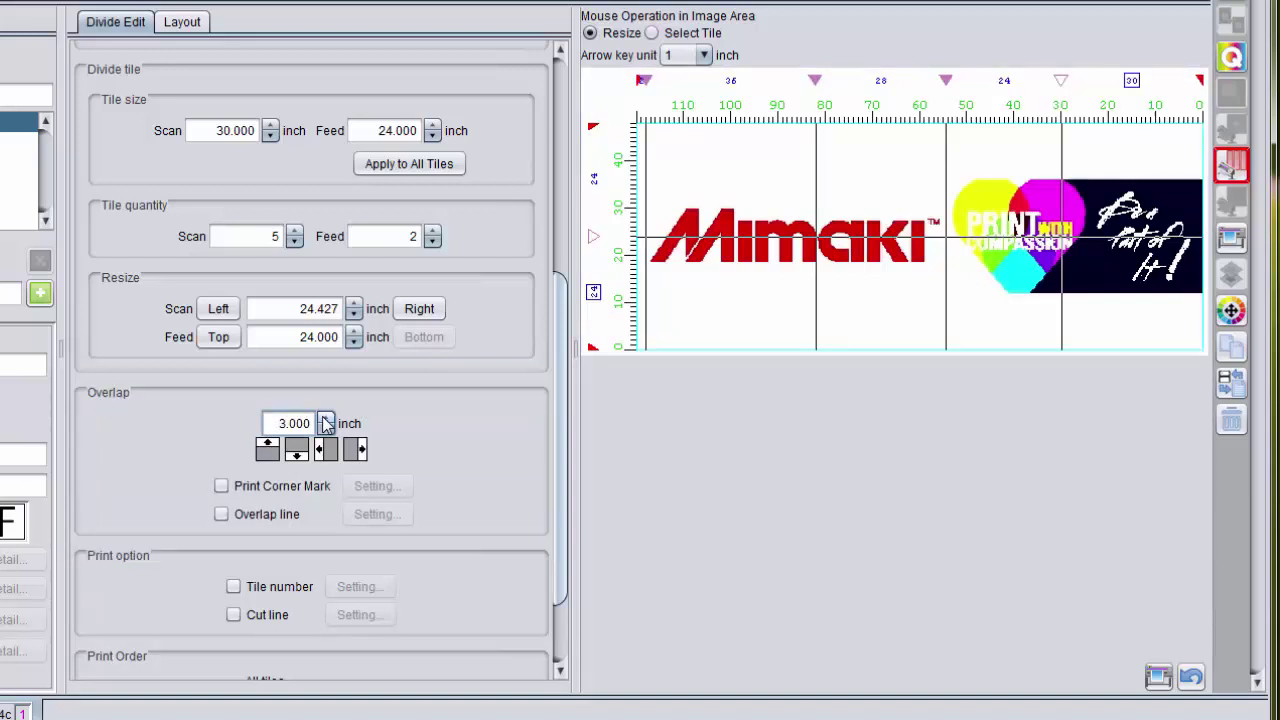
{"action": "left_click", "coordinate": [296, 450]}
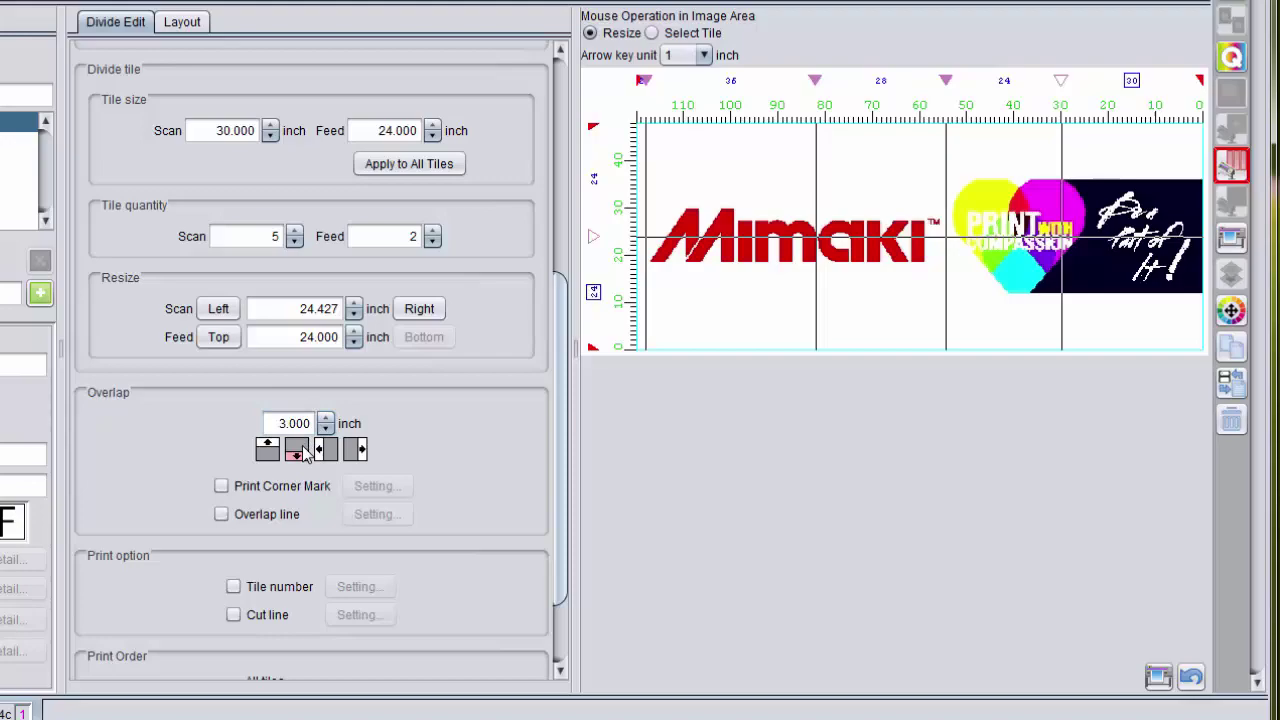
{"action": "left_click", "coordinate": [325, 450]}
{"action": "left_click", "coordinate": [355, 450]}
{"action": "left_click", "coordinate": [267, 450]}
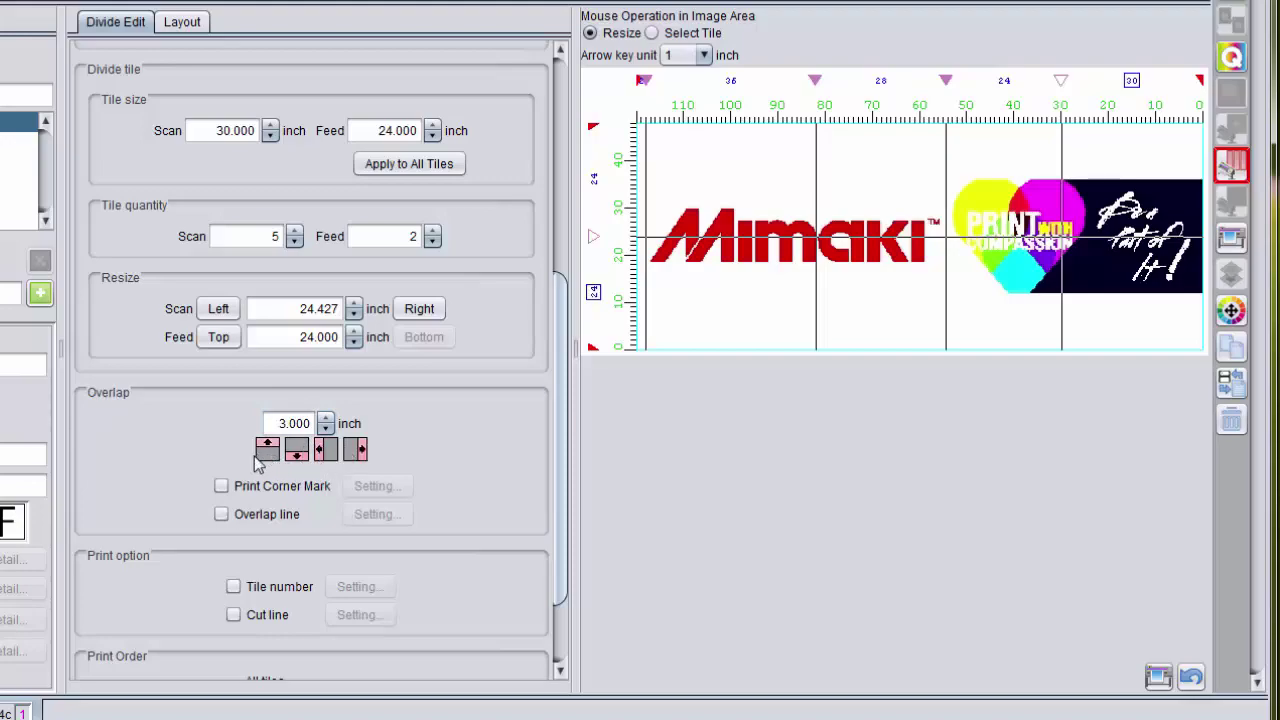
Turn on corner mark printing with density lowered to 11%.
{"action": "left_click", "coordinate": [221, 487]}
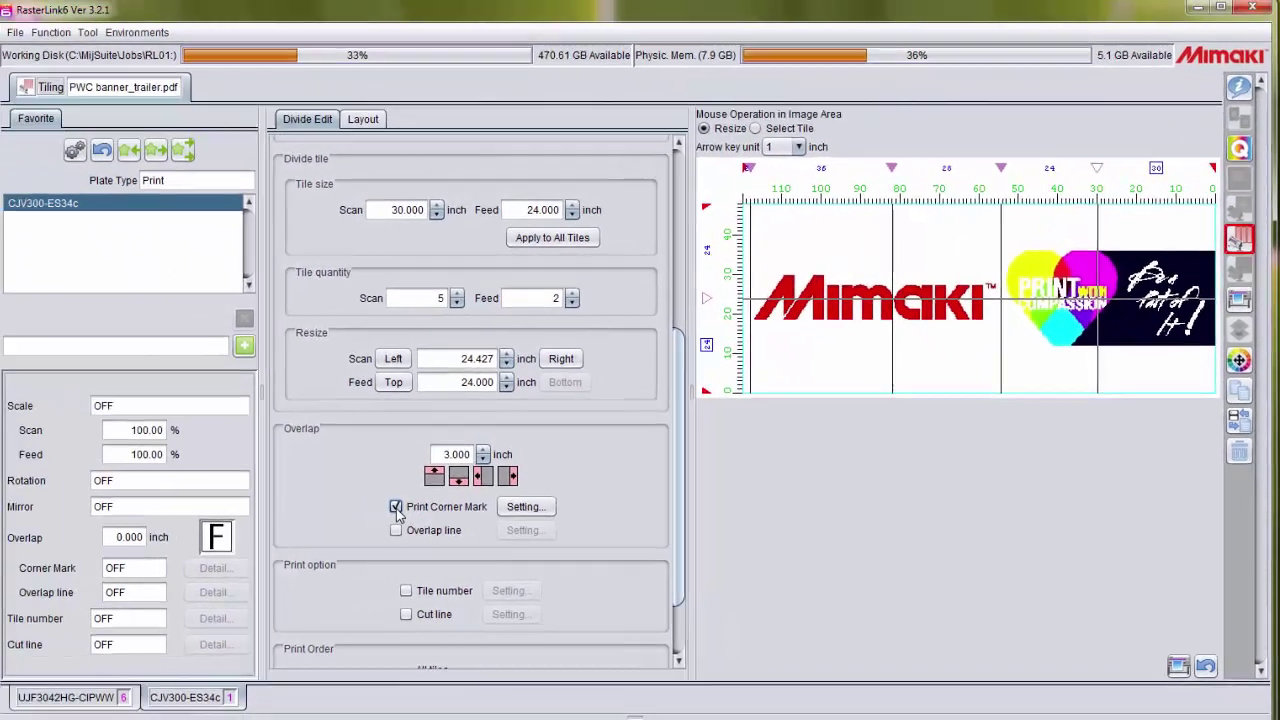
{"action": "left_click", "coordinate": [508, 508]}
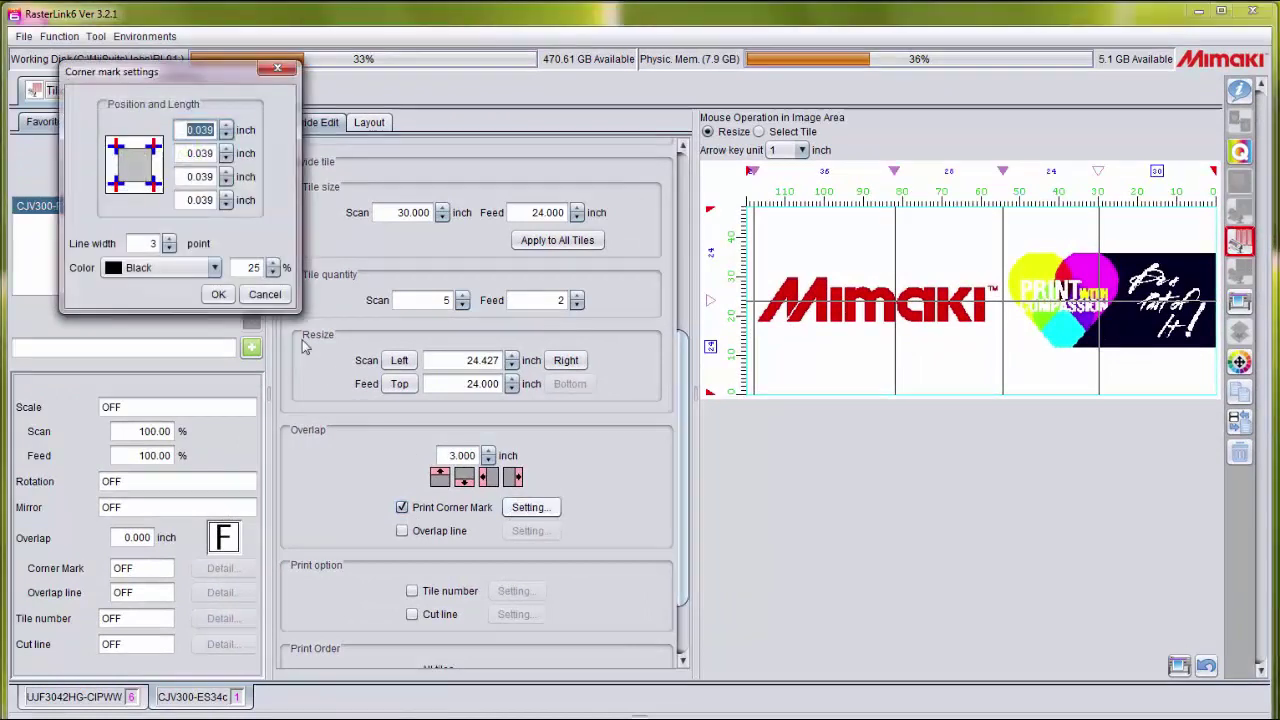
{"action": "left_click", "coordinate": [272, 273]}
{"action": "left_click", "coordinate": [272, 273]}
{"action": "left_click", "coordinate": [272, 273]}
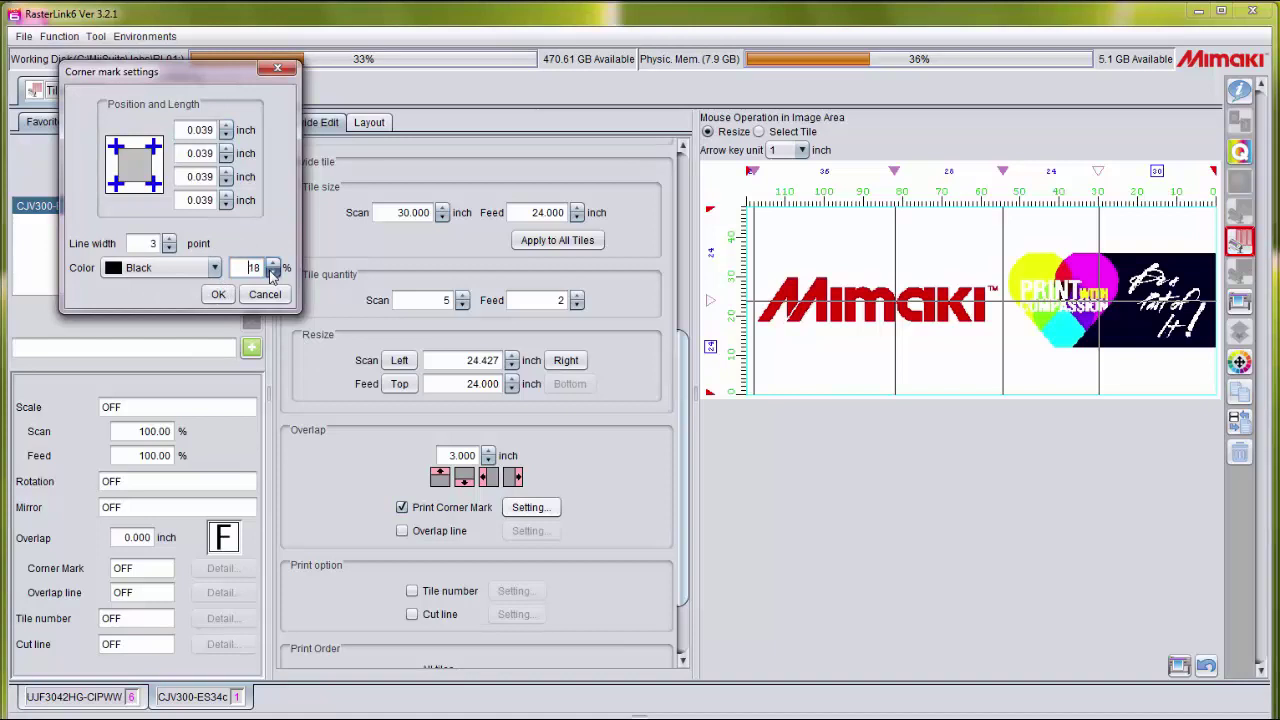
{"action": "left_click", "coordinate": [272, 273]}
{"action": "left_click", "coordinate": [272, 273]}
{"action": "left_click", "coordinate": [272, 273]}
{"action": "left_click", "coordinate": [218, 294]}
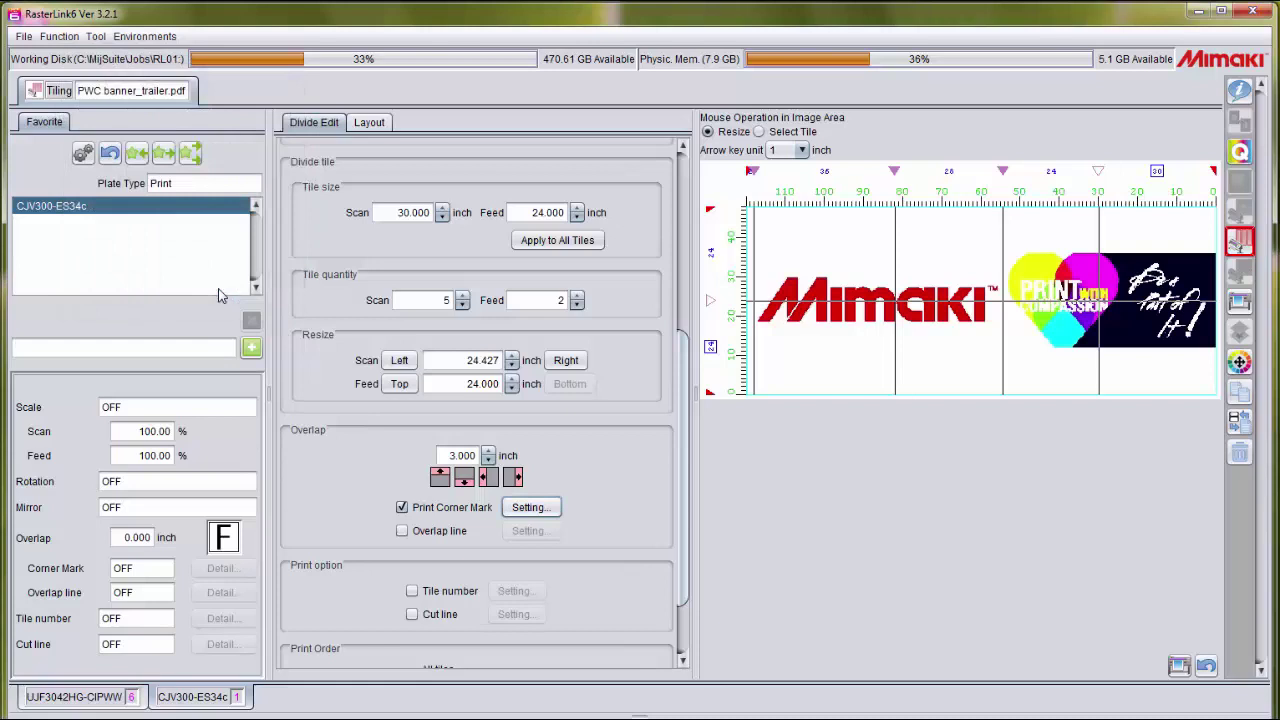
Enable overlap lines at 10% density with the first dash interval set to 10.
{"action": "left_click", "coordinate": [401, 531]}
{"action": "left_click", "coordinate": [517, 538]}
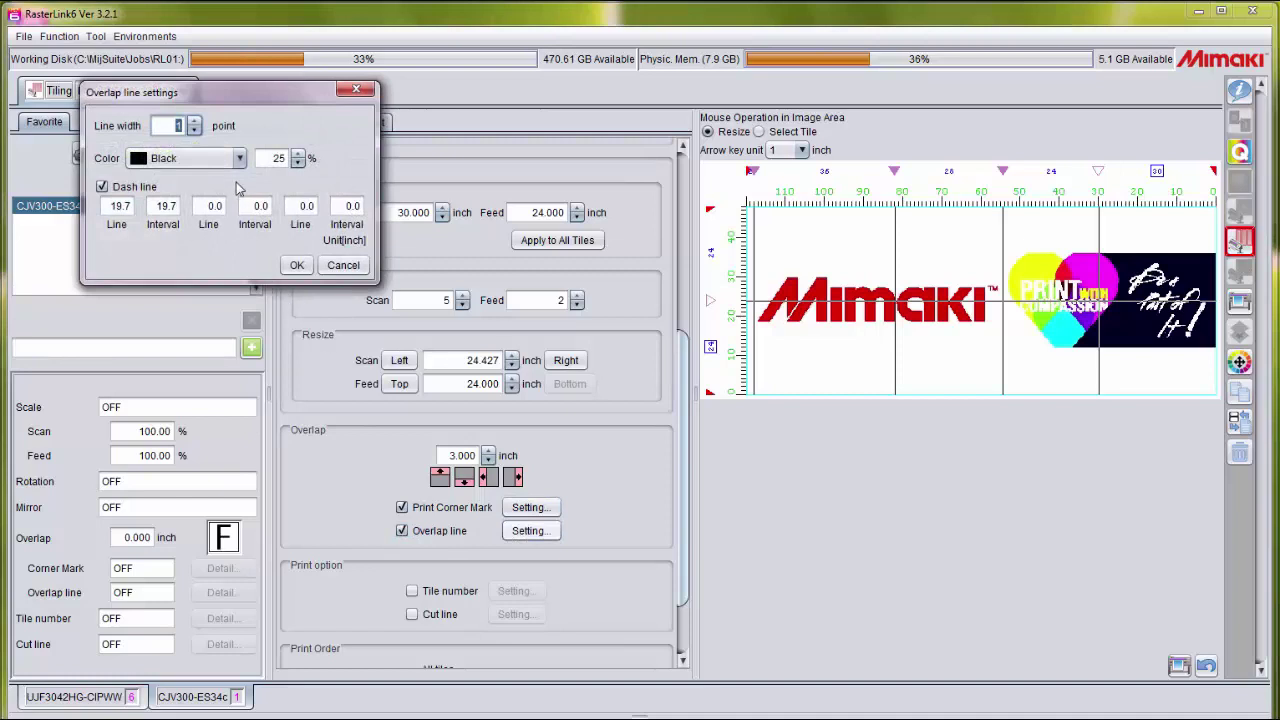
{"action": "left_click", "coordinate": [298, 163]}
{"action": "left_click", "coordinate": [298, 163]}
{"action": "left_click", "coordinate": [298, 163]}
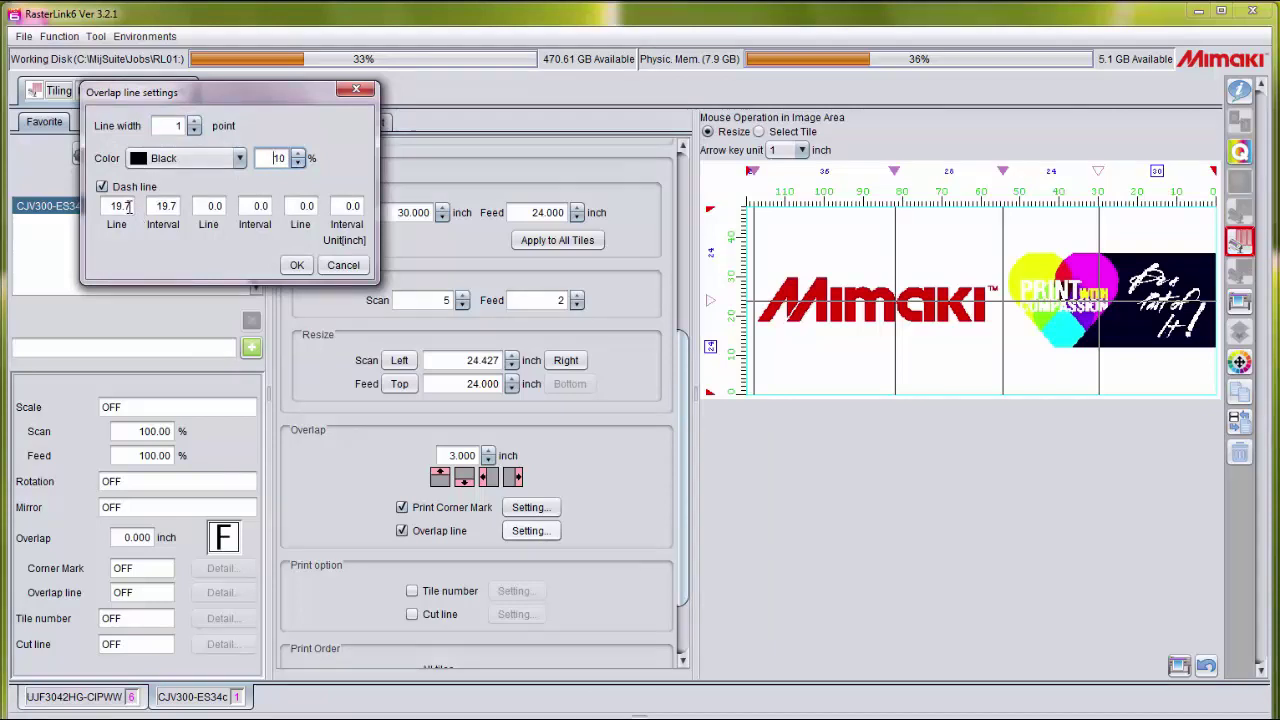
{"action": "left_click_drag", "start_coordinate": [152, 206], "coordinate": [198, 206]}
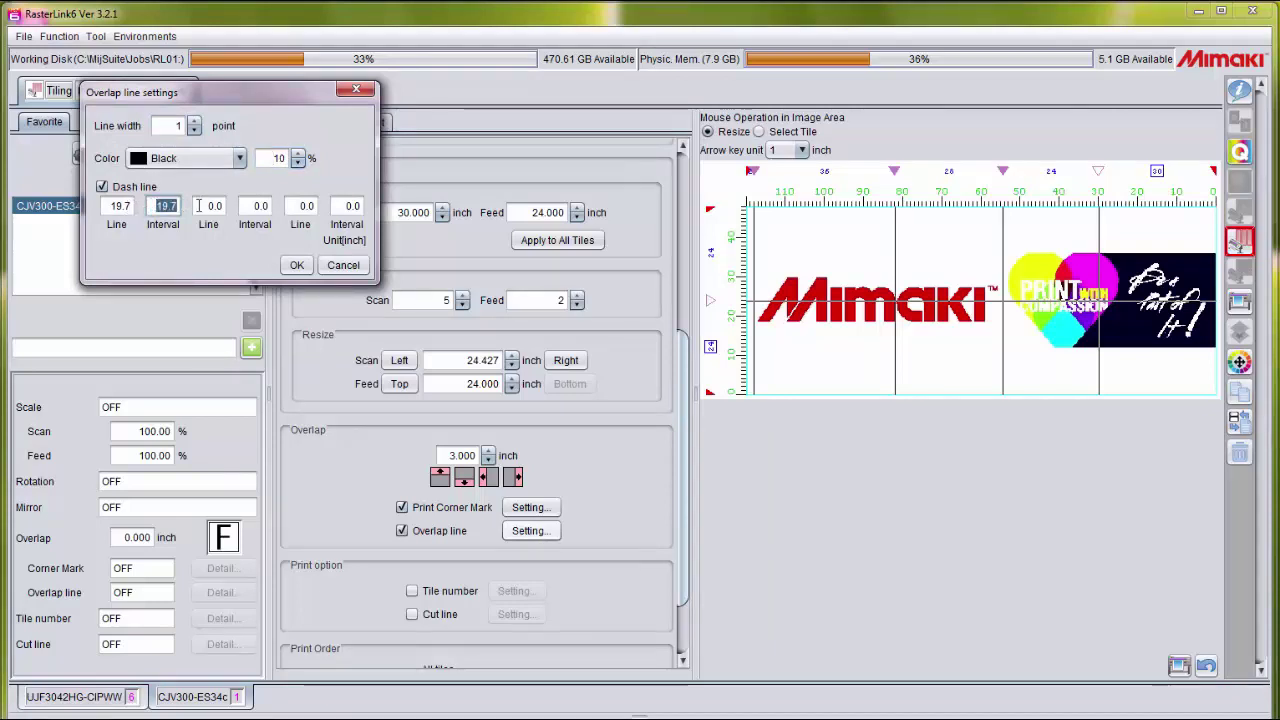
{"action": "type", "text": "10"}
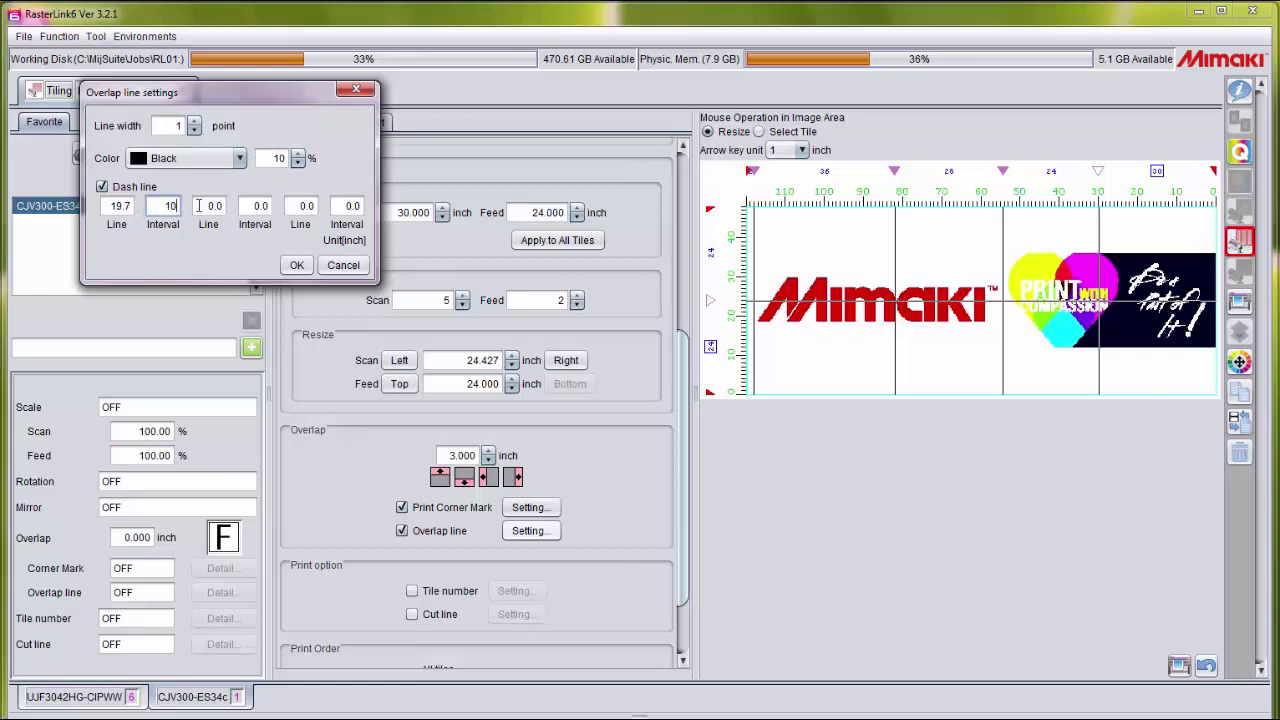
{"action": "left_click", "coordinate": [296, 265]}
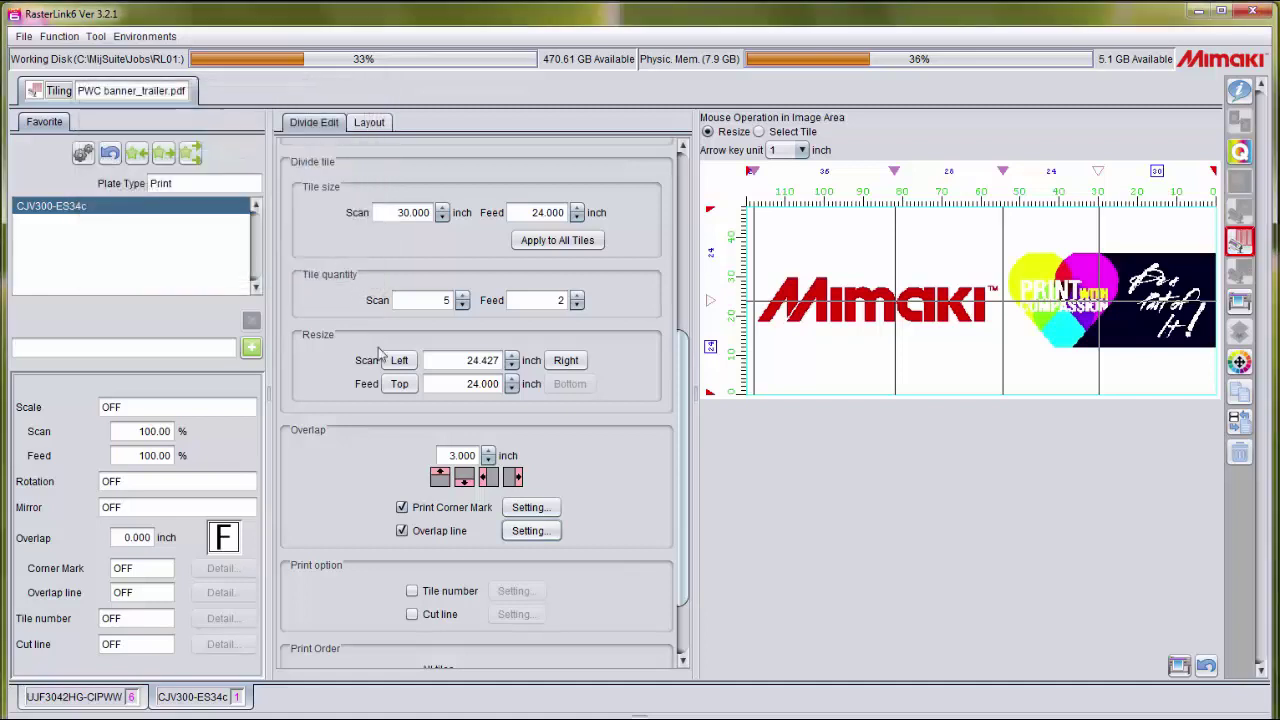
Enable tile numbers positioned at the top-left and printed on the overlap area.
{"action": "scroll", "coordinate": [684, 545], "scroll_direction": "down", "scroll_amount": 3}
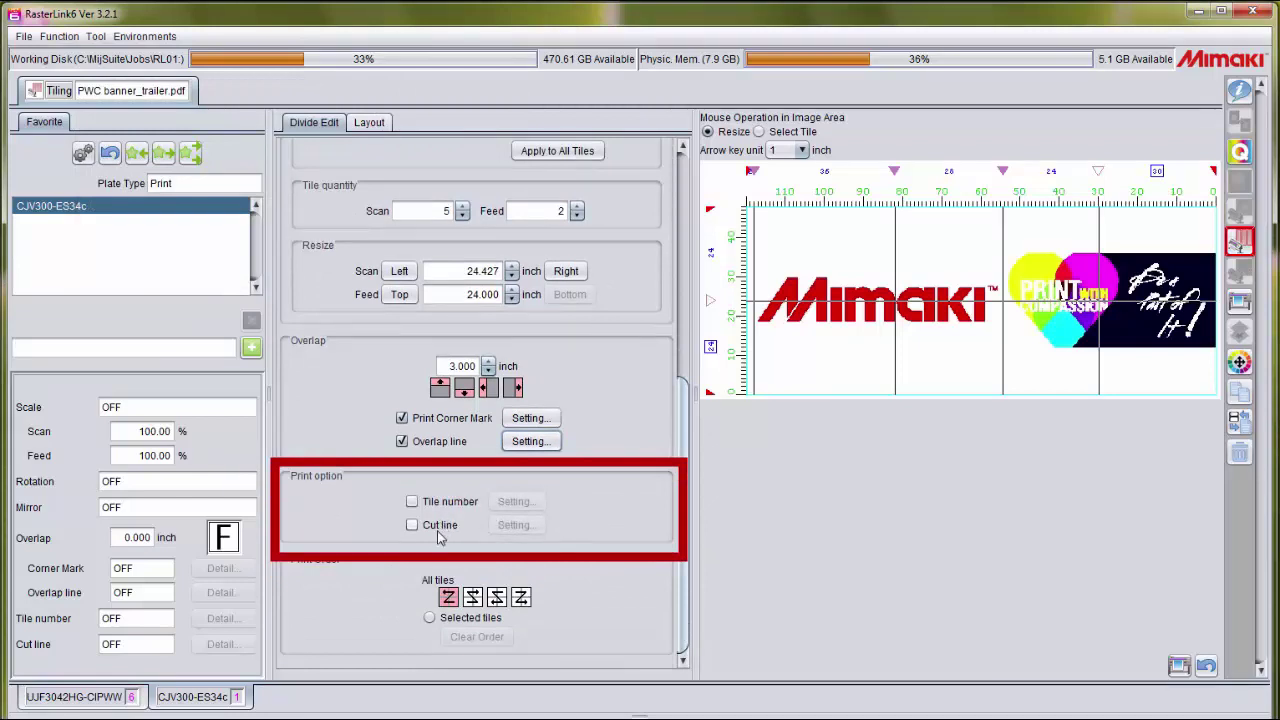
{"action": "left_click", "coordinate": [412, 502]}
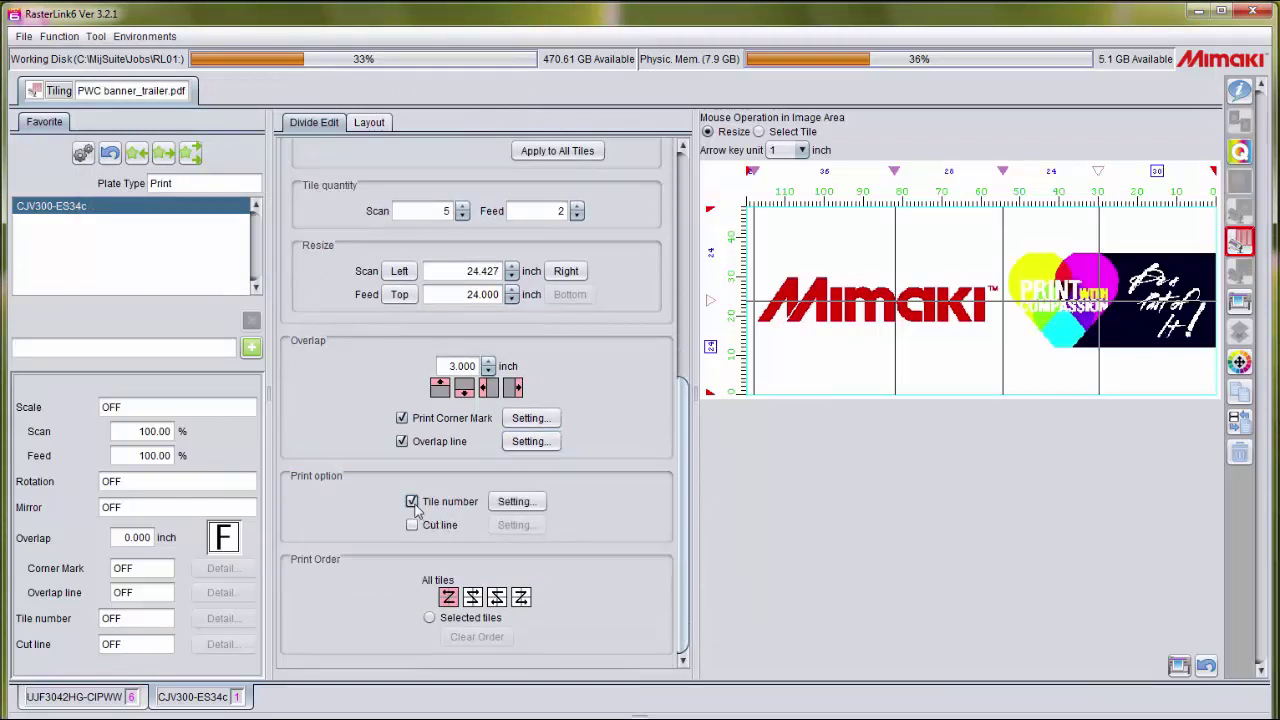
{"action": "left_click", "coordinate": [516, 501]}
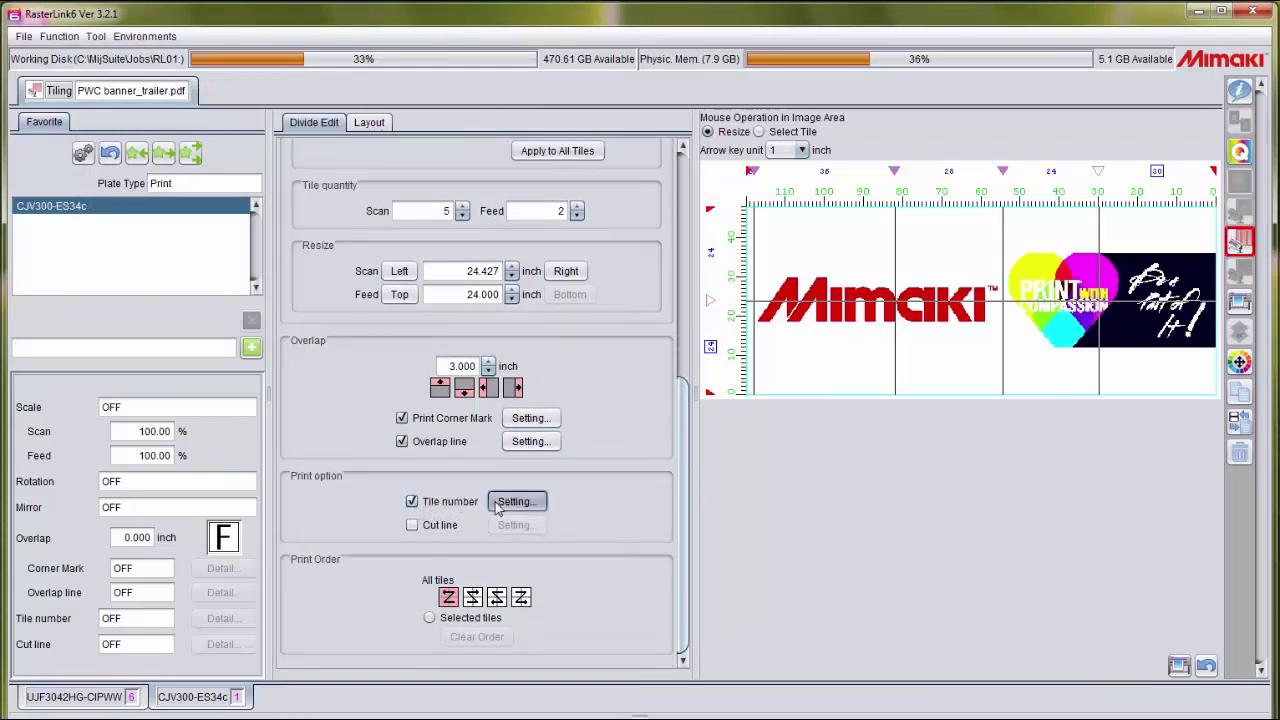
{"action": "left_click", "coordinate": [237, 343]}
{"action": "left_click", "coordinate": [211, 344]}
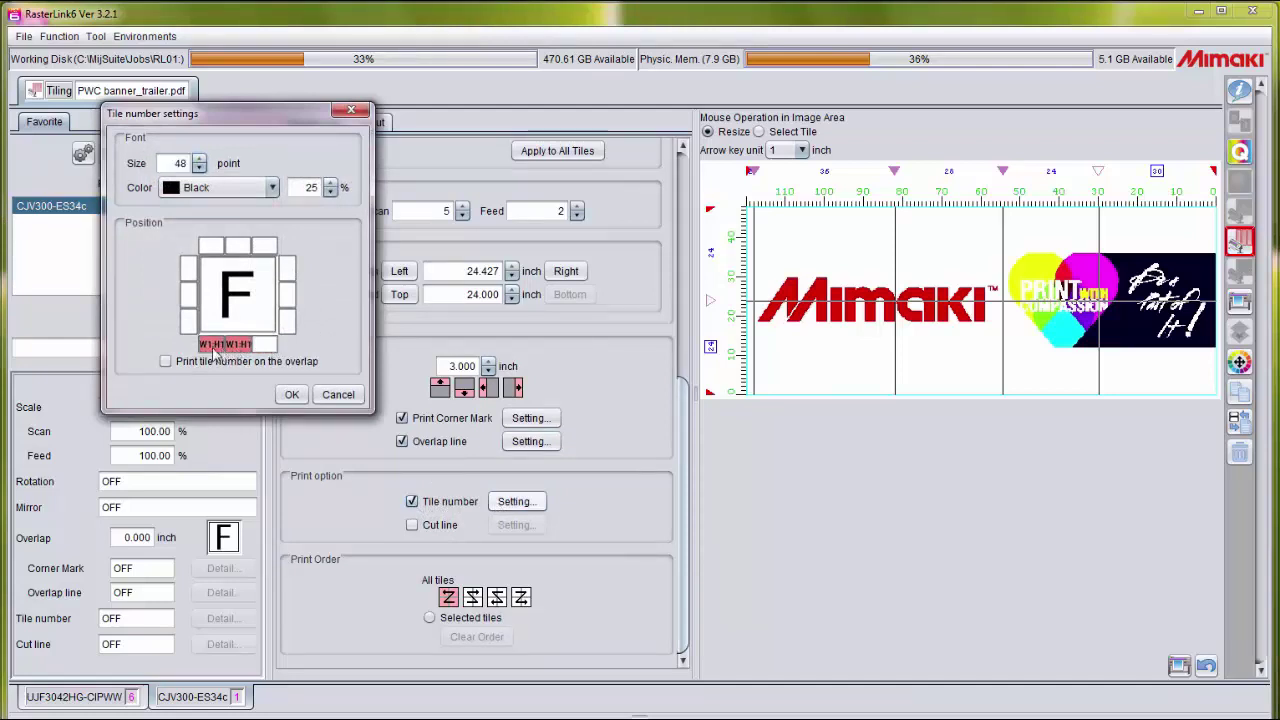
{"action": "left_click", "coordinate": [209, 250]}
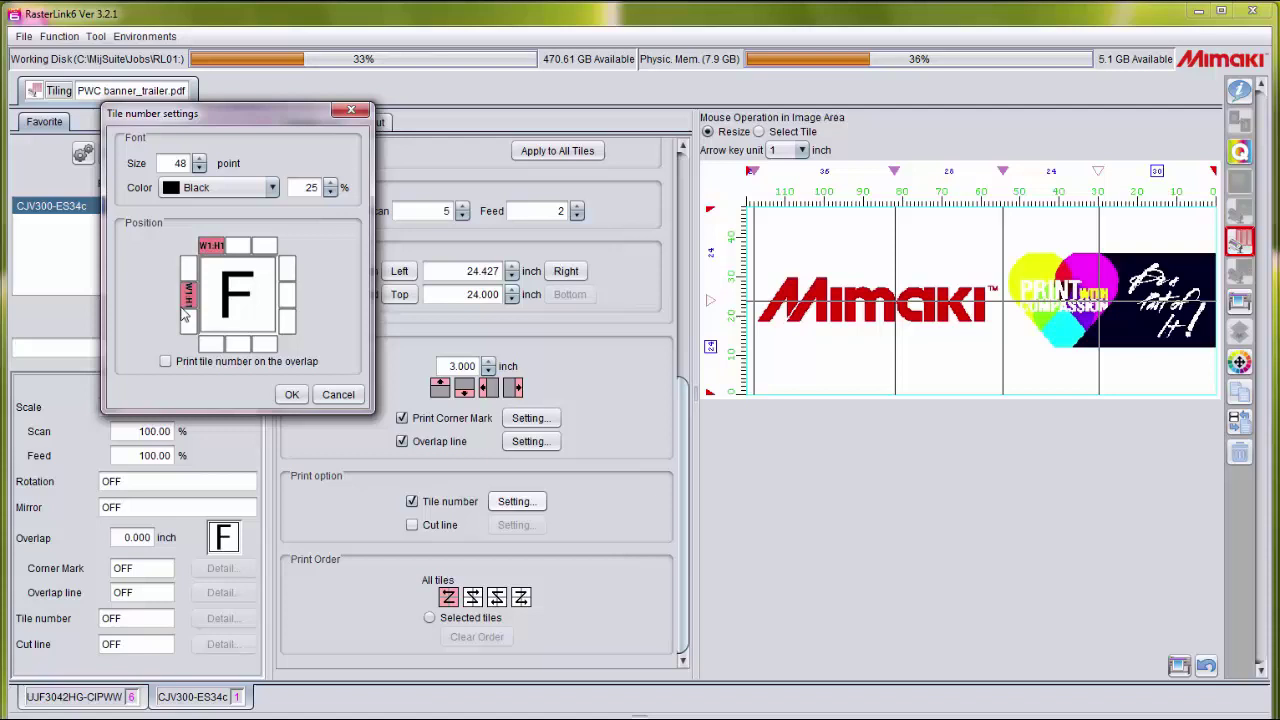
{"action": "left_click", "coordinate": [166, 363]}
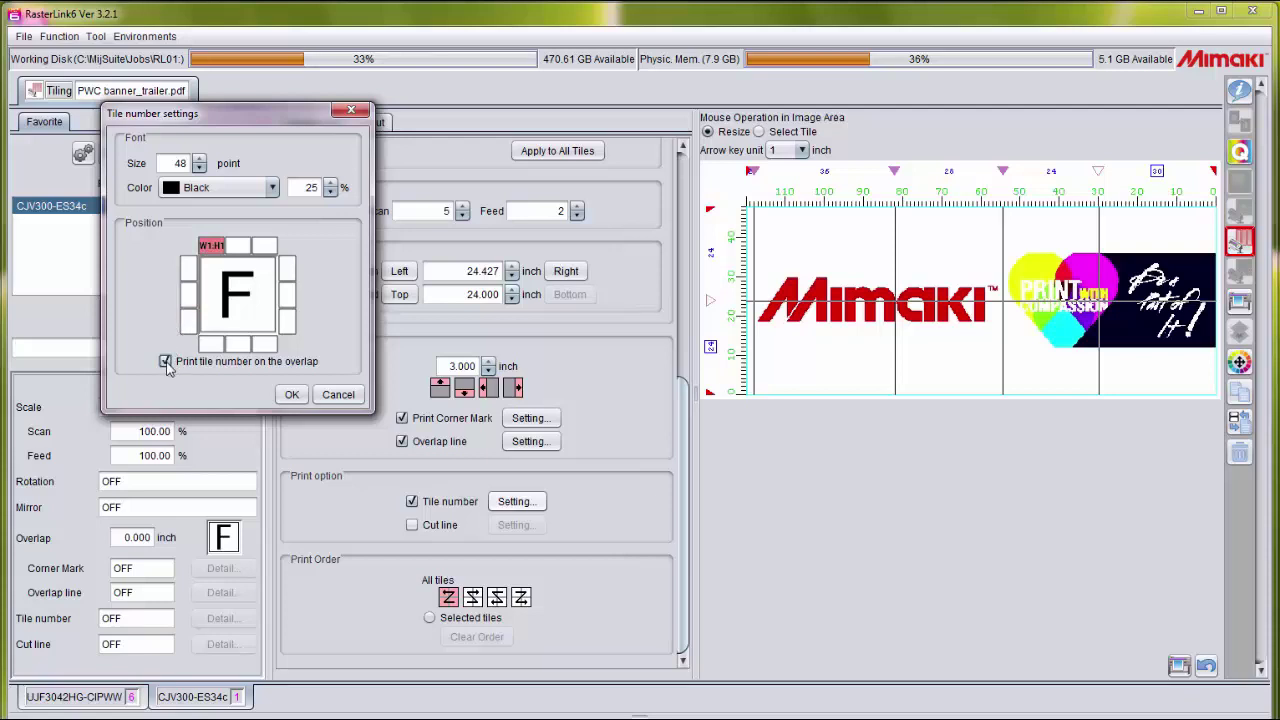
{"action": "left_click", "coordinate": [287, 390]}
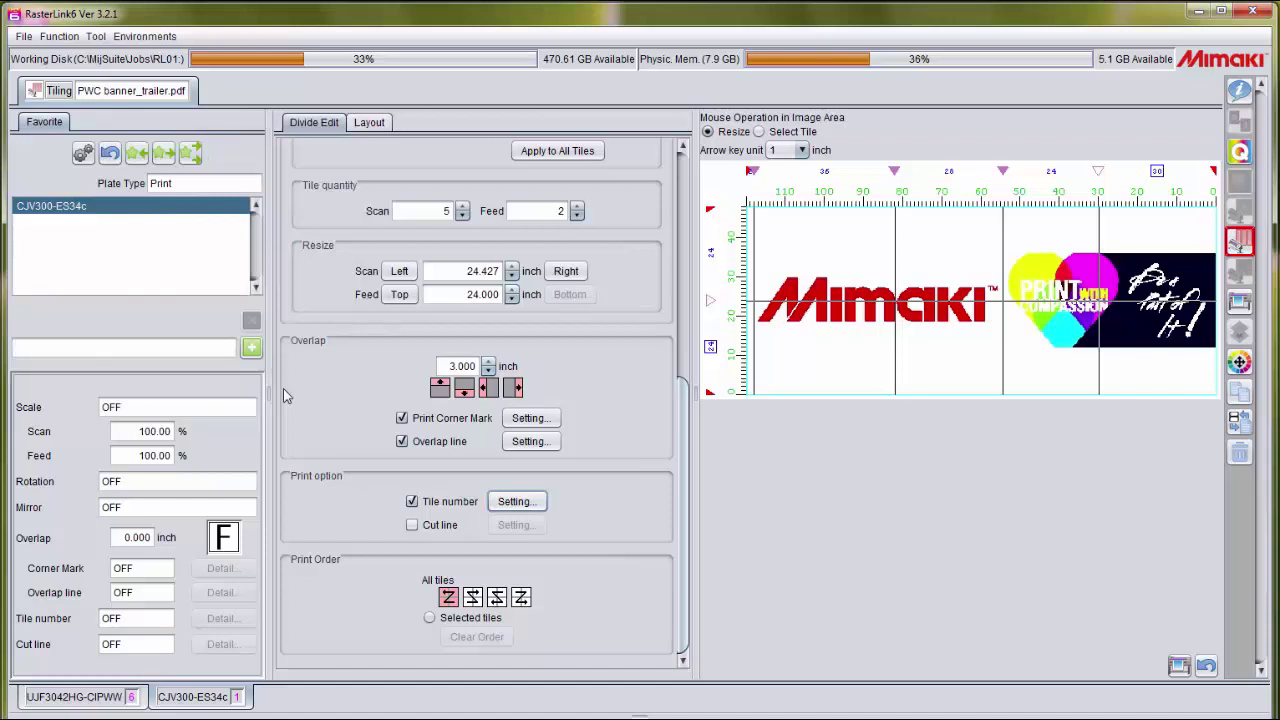
Enable cut lines, keeping the 1-point black dashed line at 25%.
{"action": "left_click", "coordinate": [413, 527]}
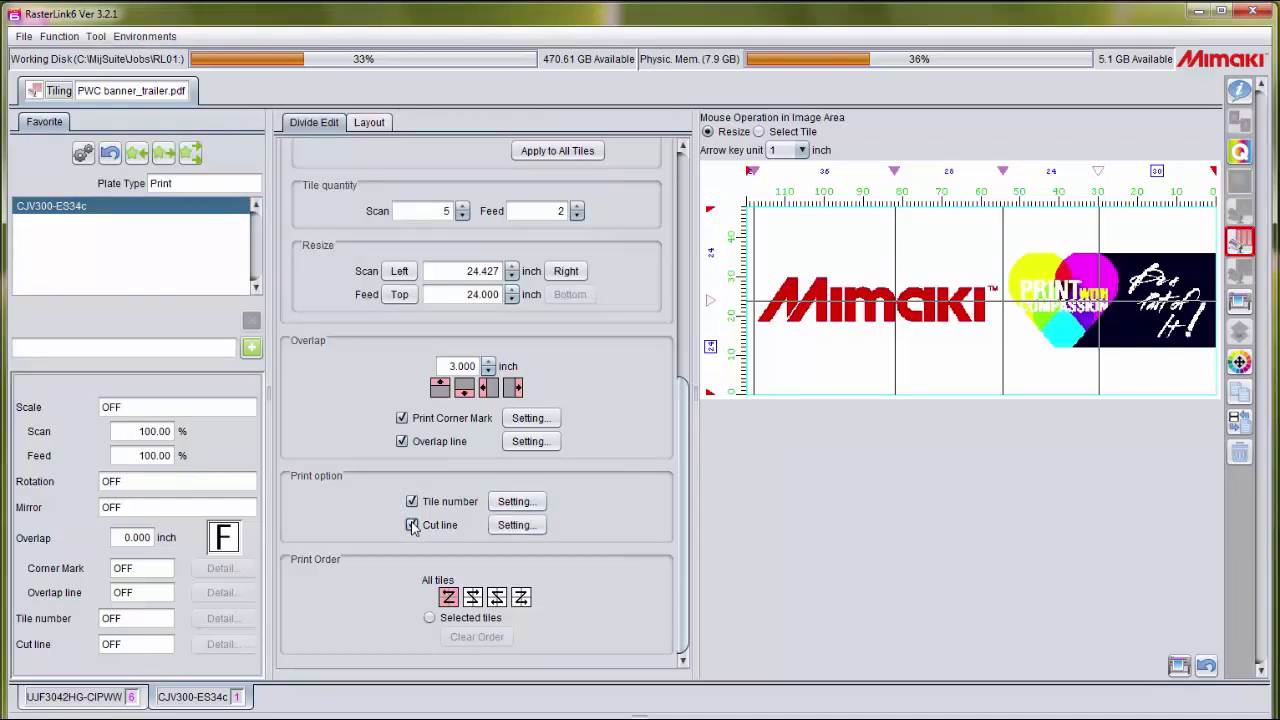
{"action": "left_click", "coordinate": [493, 528]}
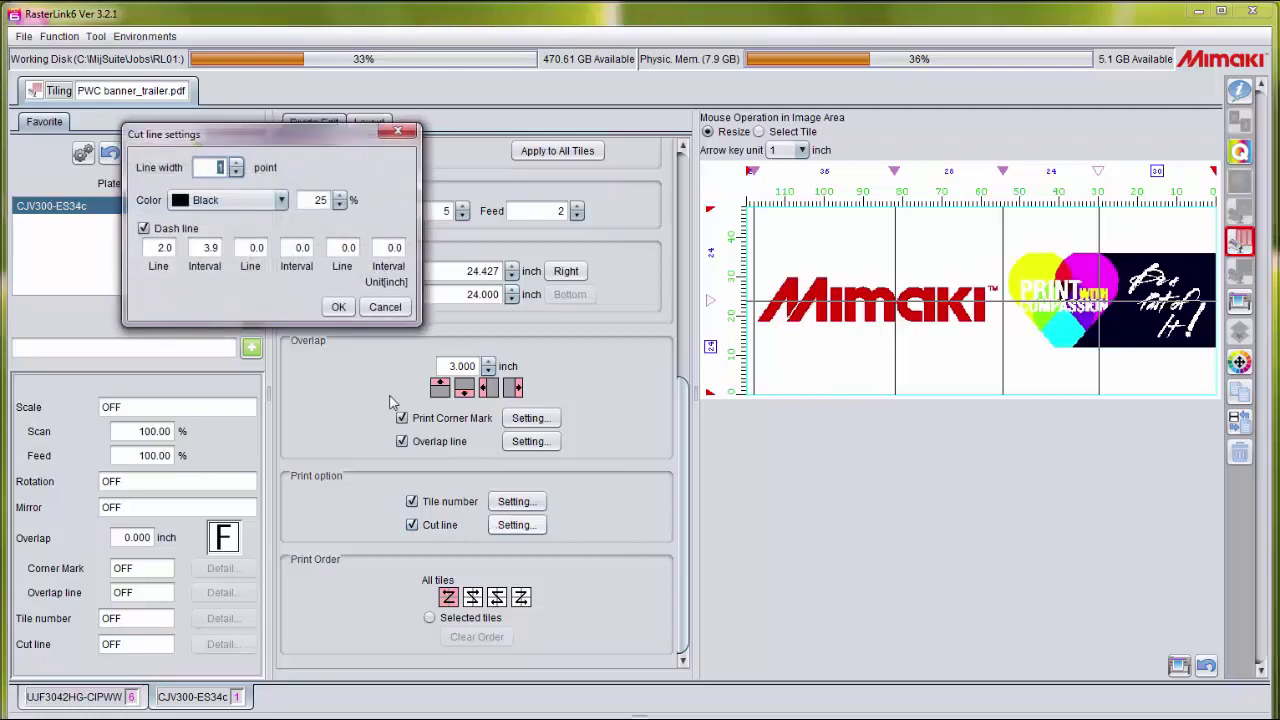
{"action": "double_click", "coordinate": [166, 248]}
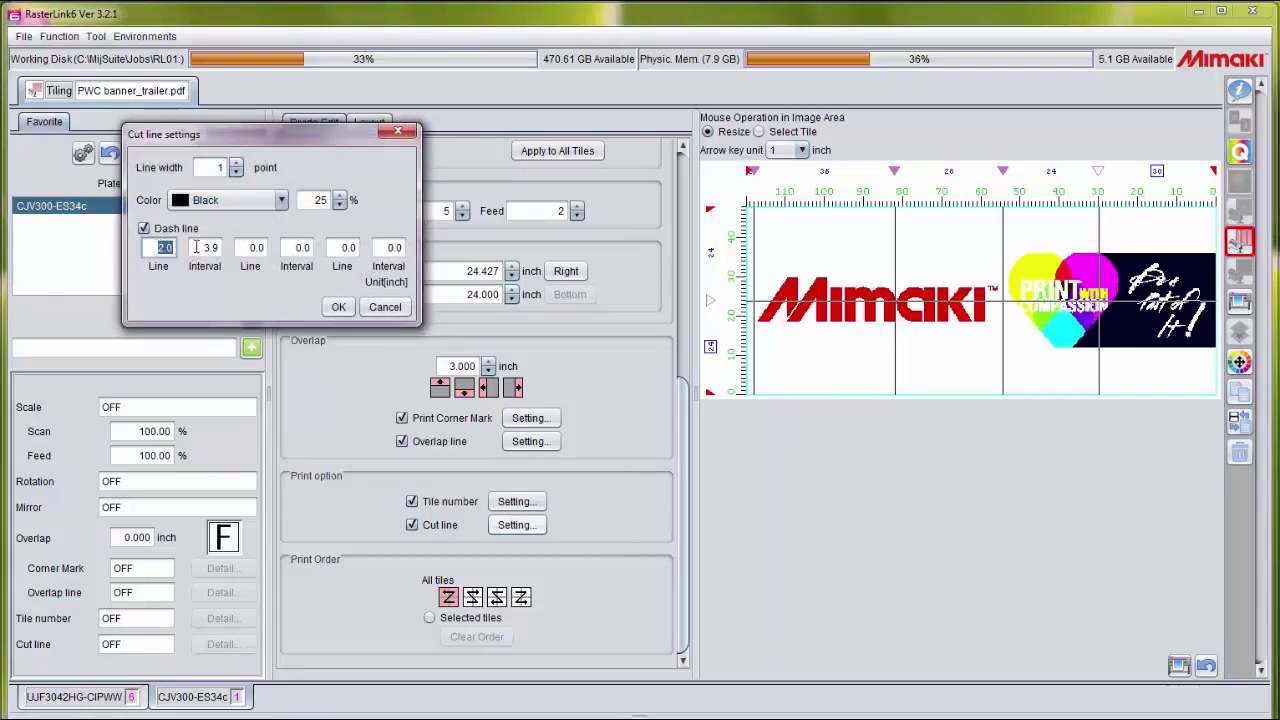
{"action": "left_click", "coordinate": [337, 307]}
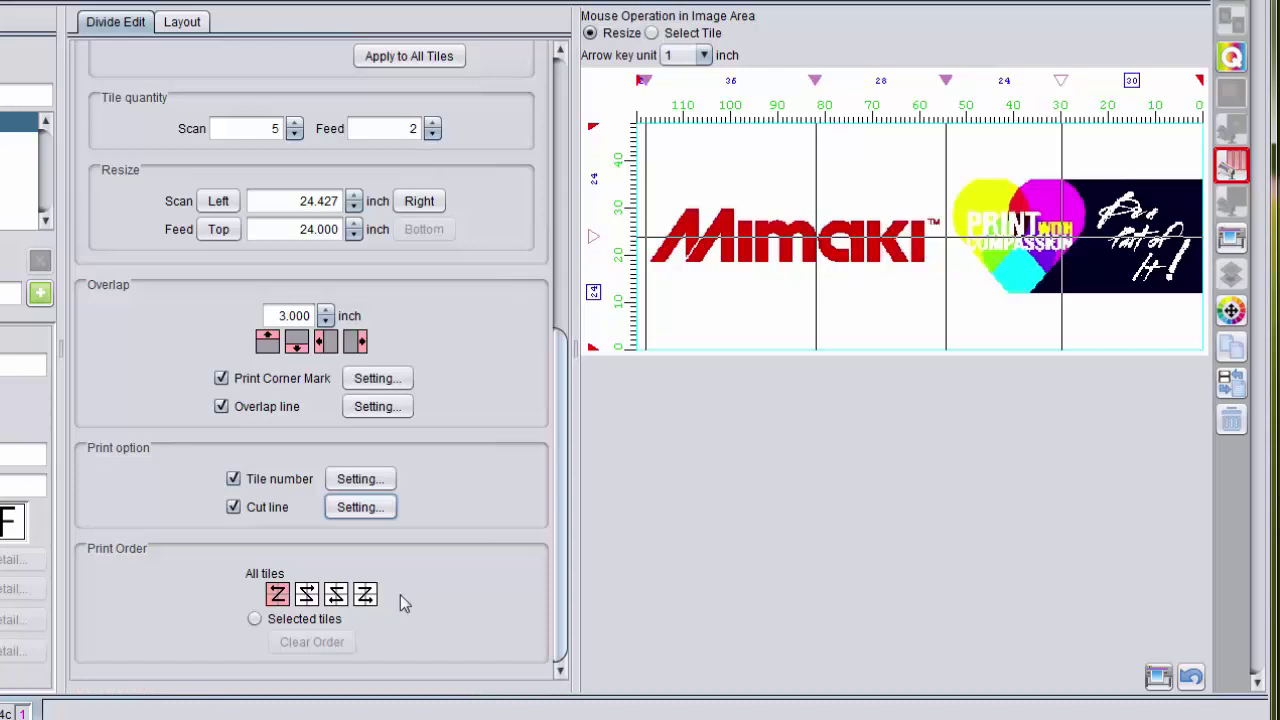
Set tiles to 4 across by 1 down with a right-to-left print order.
{"action": "left_click", "coordinate": [307, 595]}
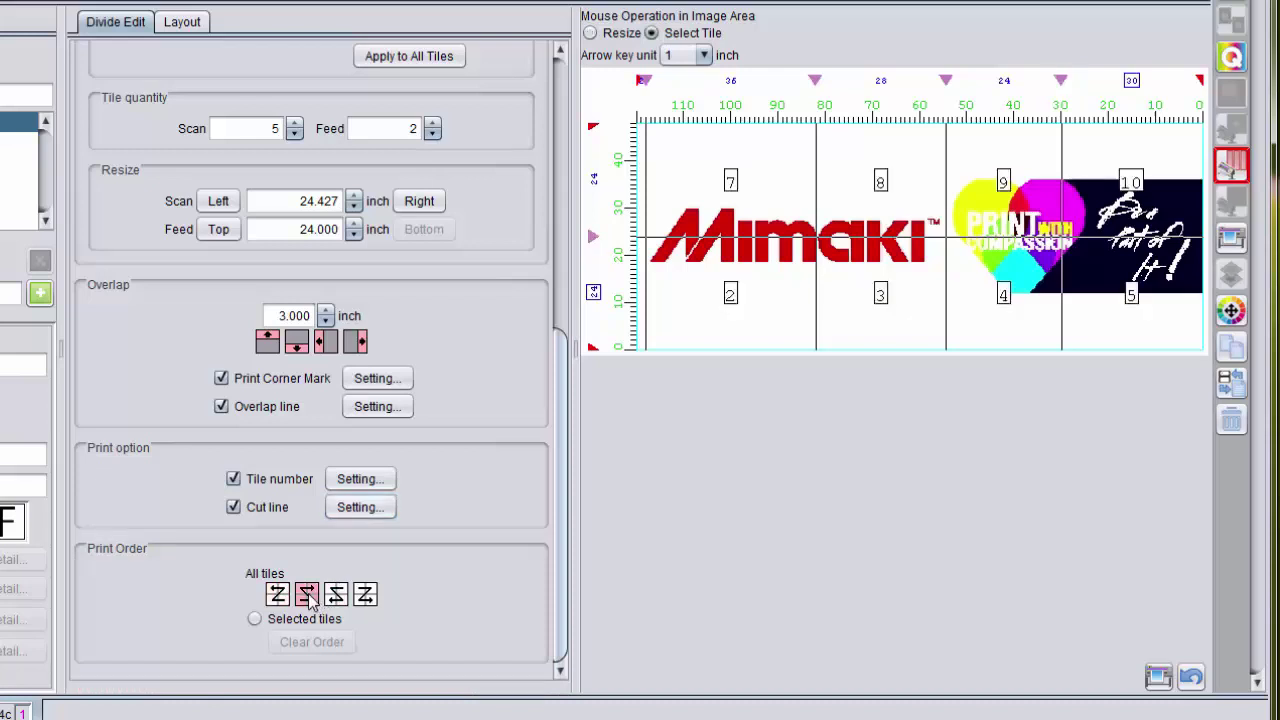
{"action": "left_click", "coordinate": [294, 134]}
{"action": "left_click", "coordinate": [294, 134]}
{"action": "left_click", "coordinate": [294, 123]}
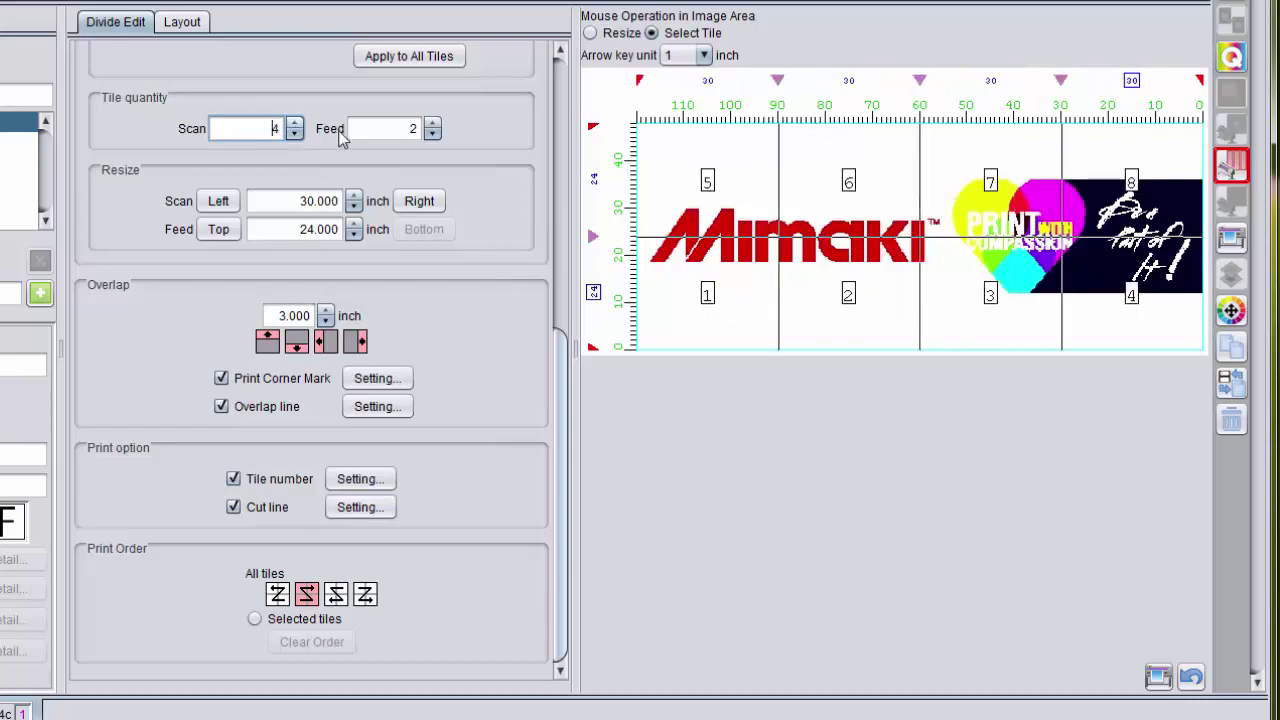
{"action": "left_click", "coordinate": [432, 134]}
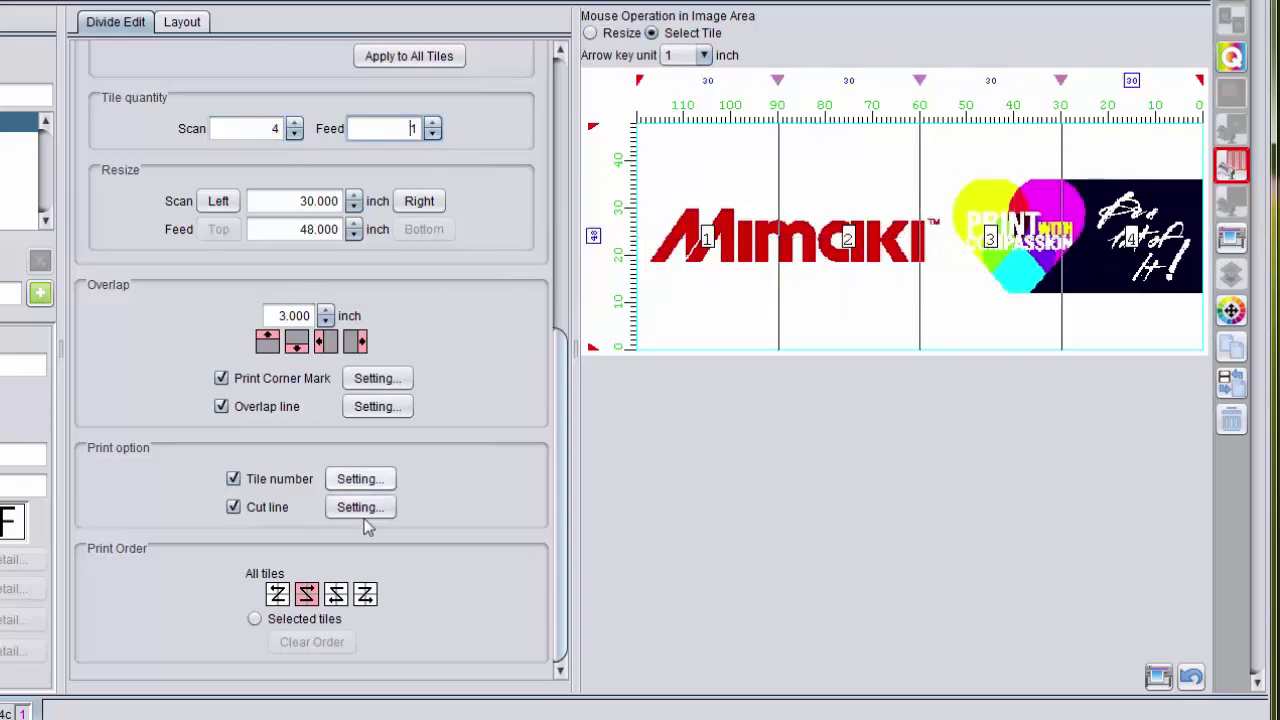
{"action": "left_click", "coordinate": [278, 595]}
{"action": "left_click", "coordinate": [336, 595]}
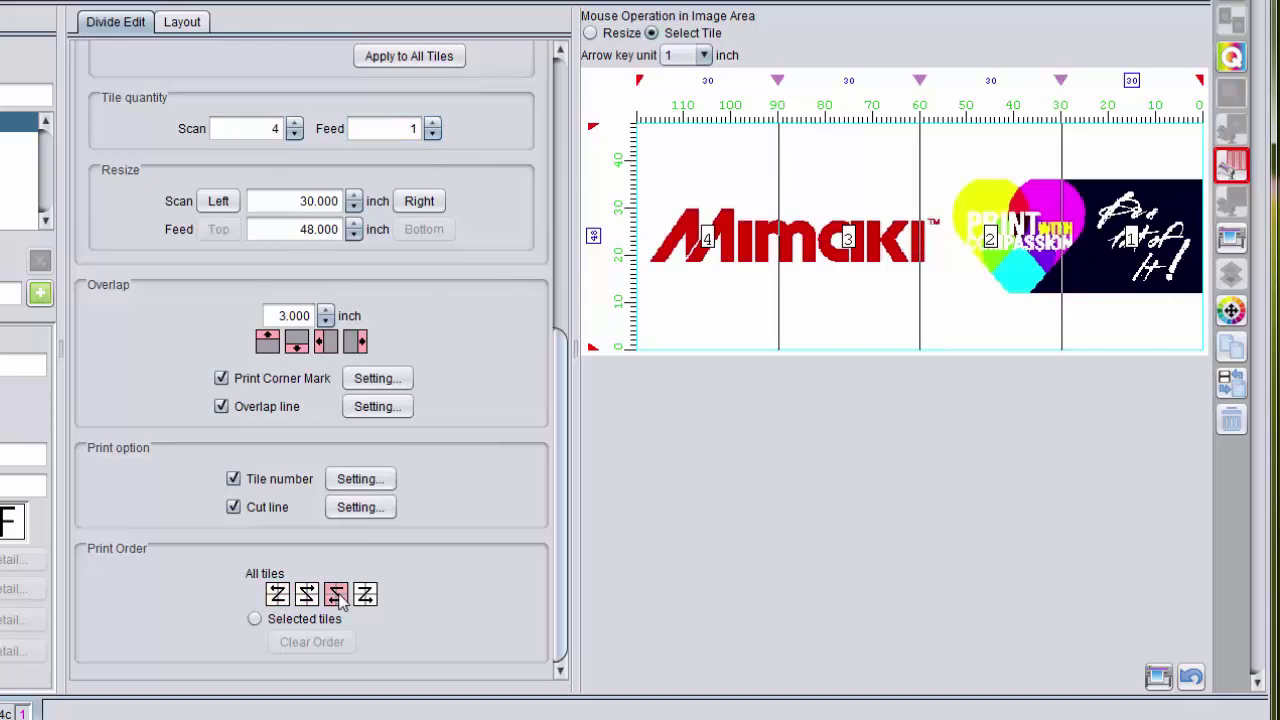
Number the tiles under Selected tiles, then clear the order and make the third tile from the left print first.
{"action": "left_click", "coordinate": [255, 620]}
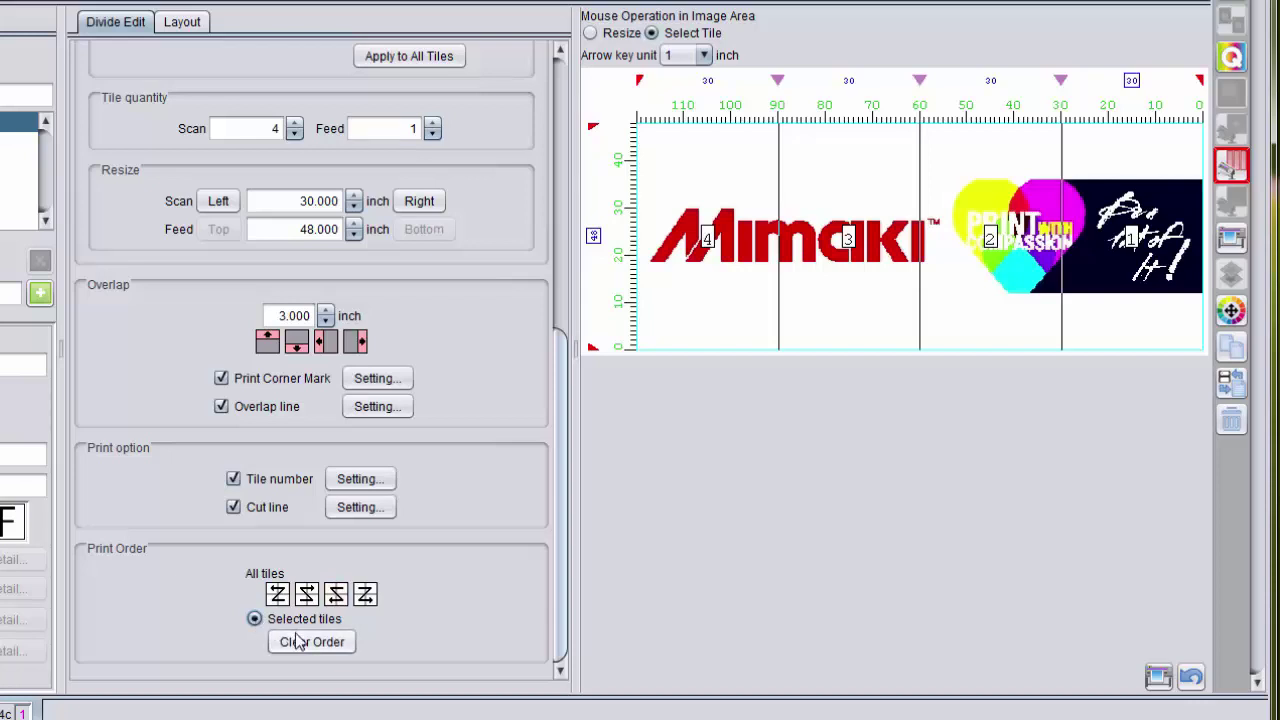
{"action": "left_click", "coordinate": [297, 641]}
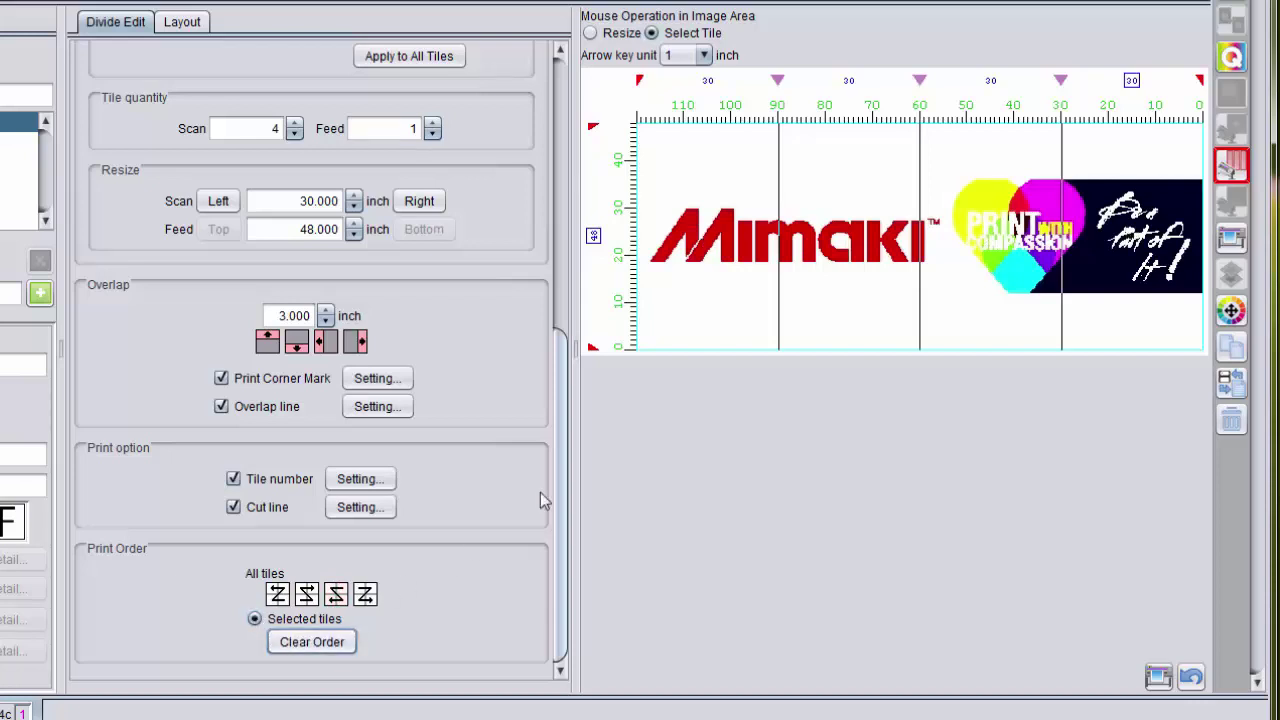
{"action": "left_click", "coordinate": [703, 236]}
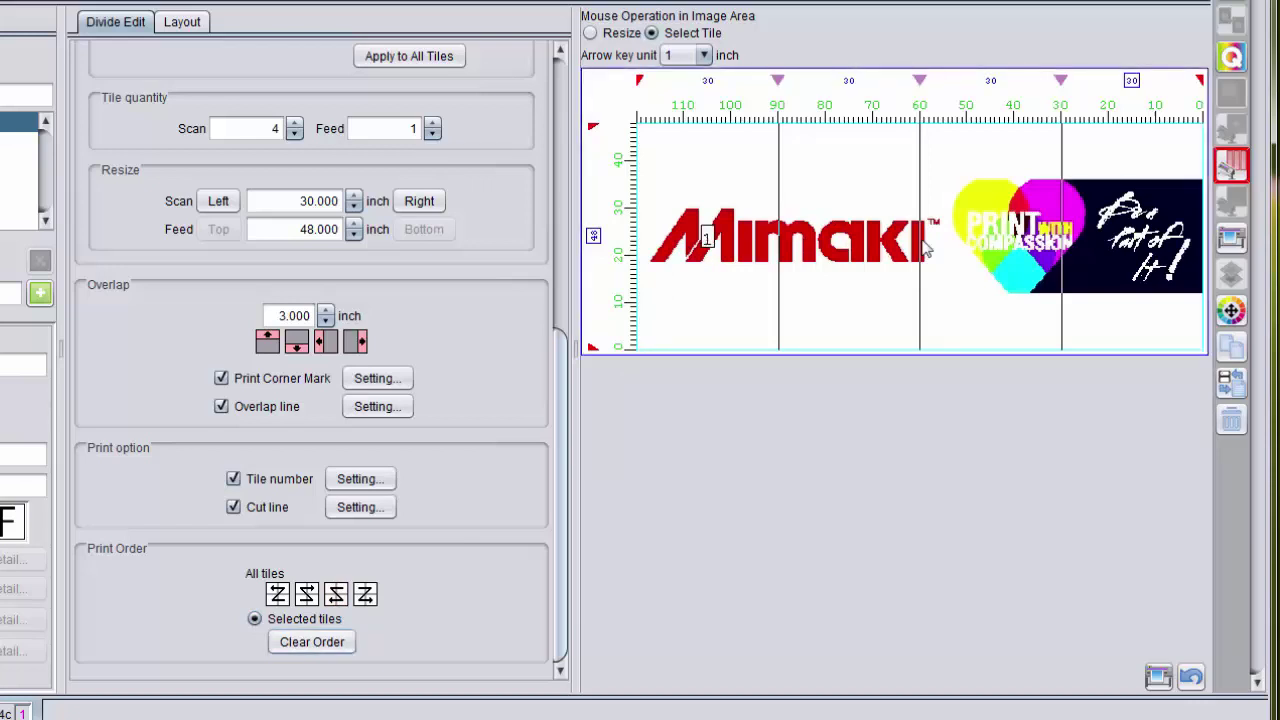
{"action": "left_click", "coordinate": [987, 238]}
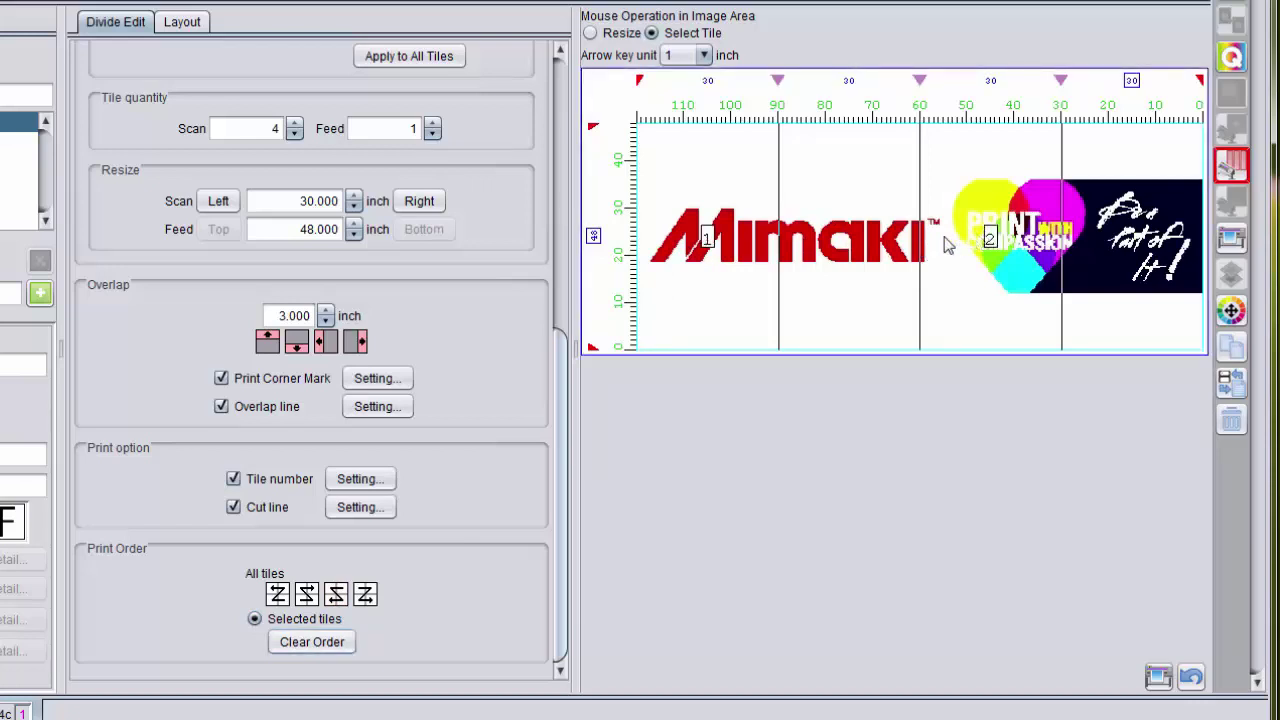
{"action": "left_click", "coordinate": [873, 238]}
{"action": "left_click", "coordinate": [1114, 243]}
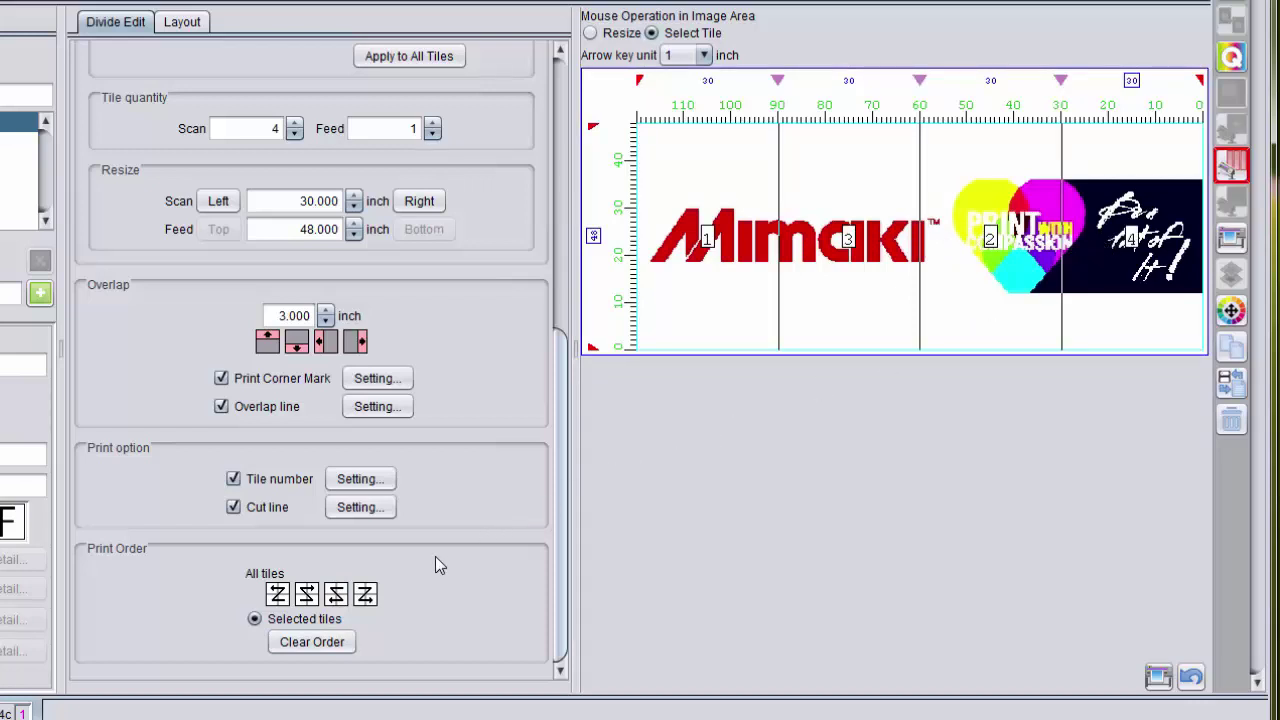
{"action": "left_click", "coordinate": [296, 644]}
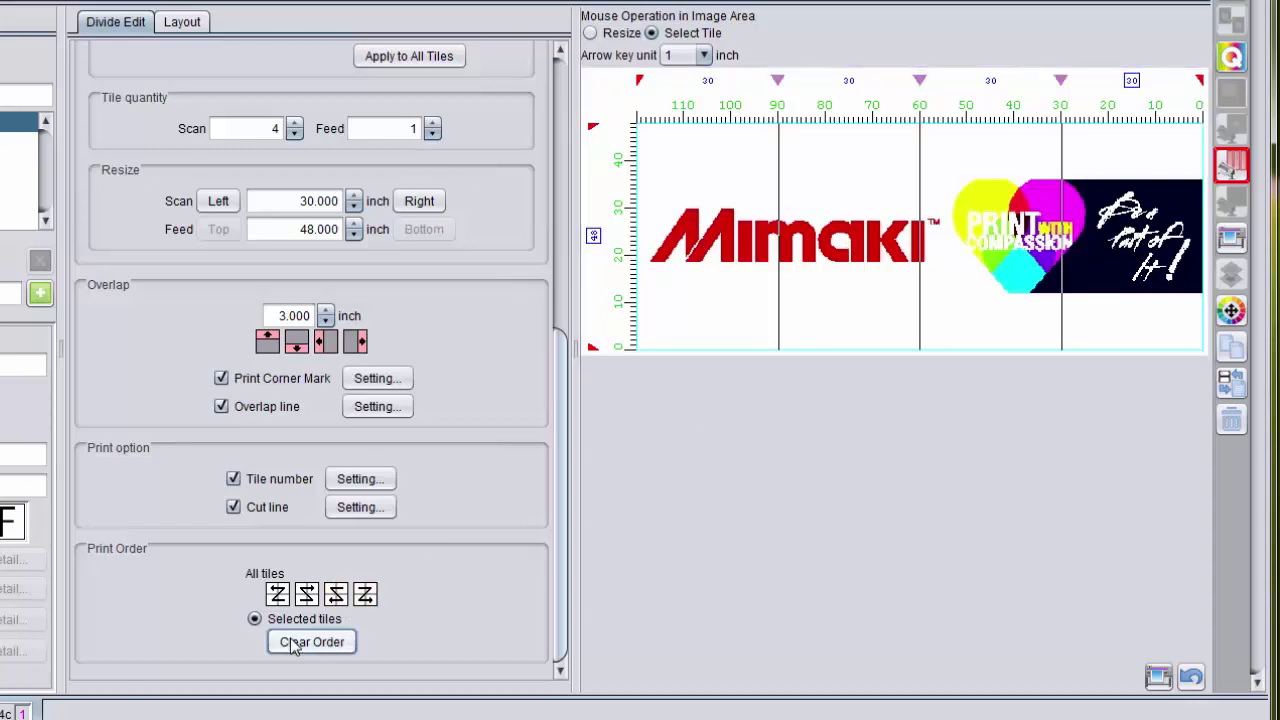
{"action": "left_click", "coordinate": [984, 243]}
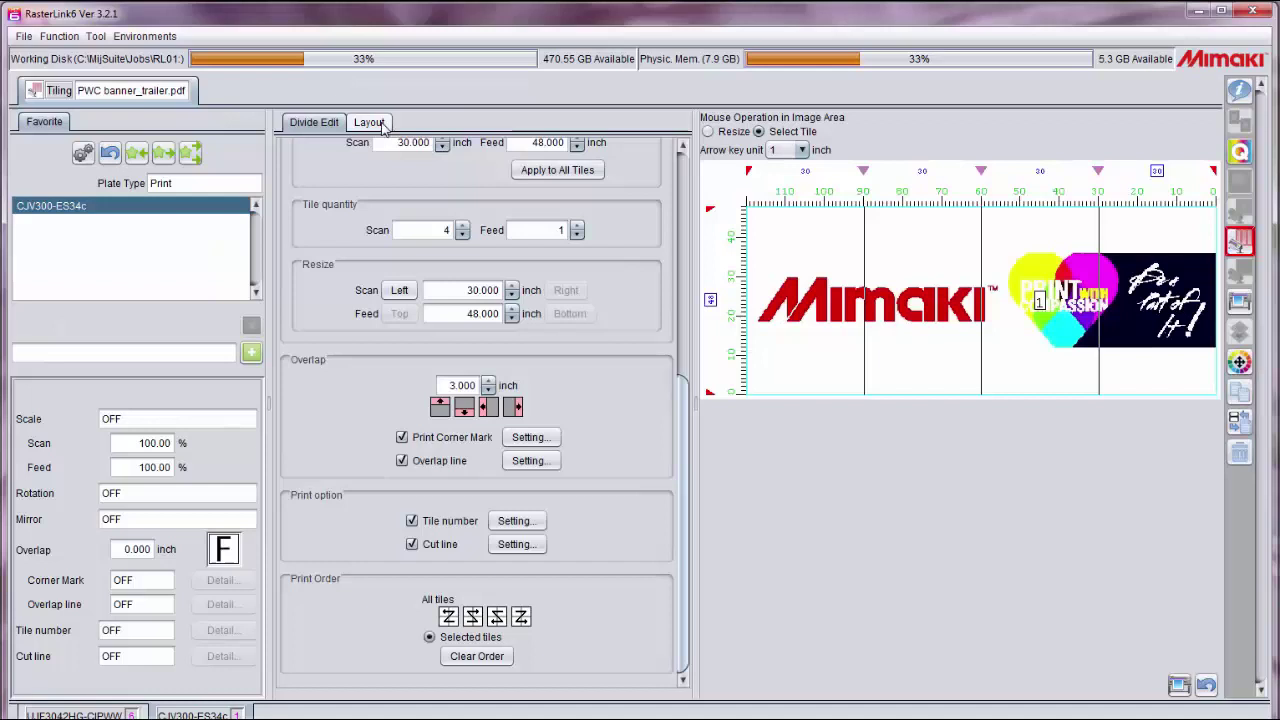
Return to Divide Edit and apply the preset All tiles order, numbering tiles 1–4 left to right.
{"action": "left_click", "coordinate": [196, 25]}
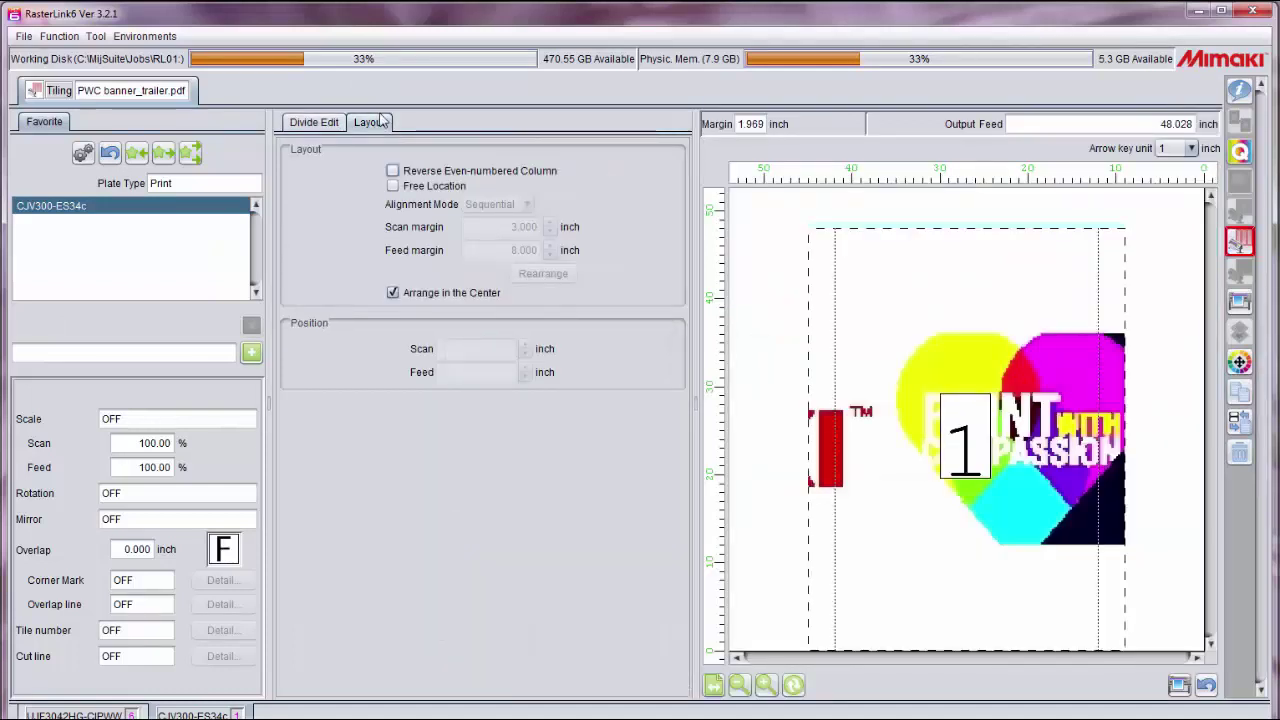
{"action": "left_click", "coordinate": [318, 122]}
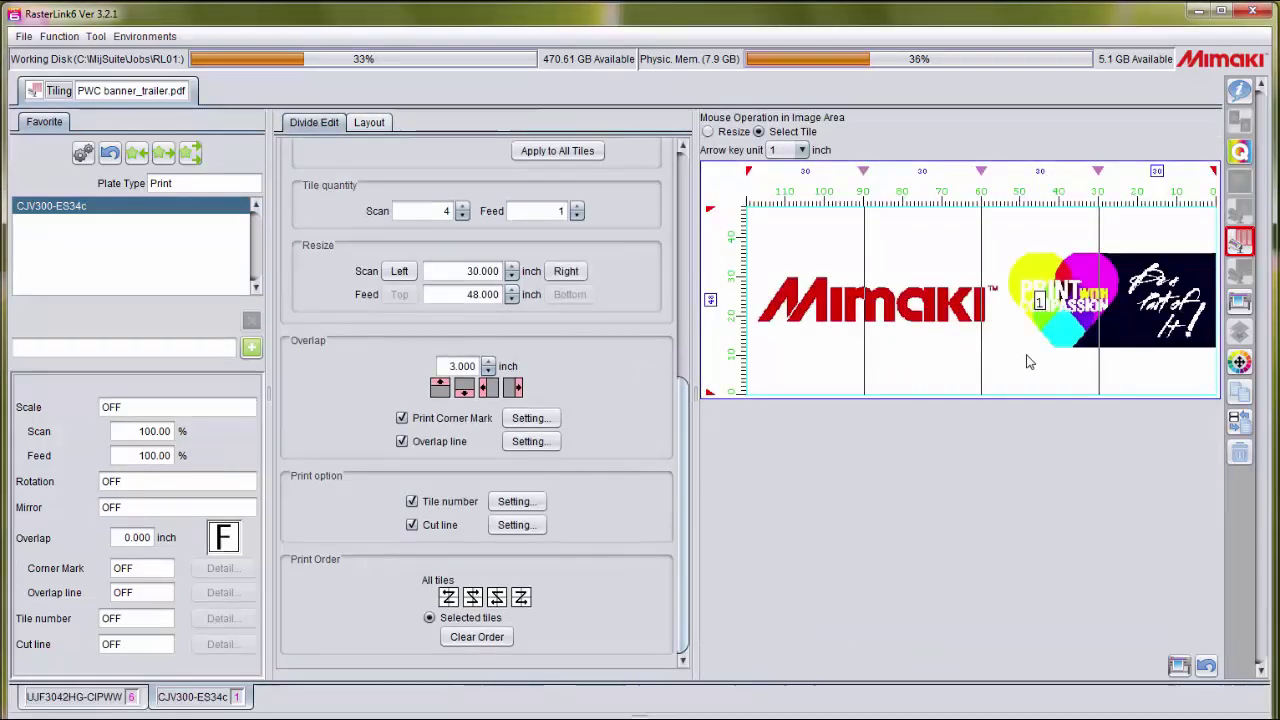
{"action": "left_click", "coordinate": [520, 597]}
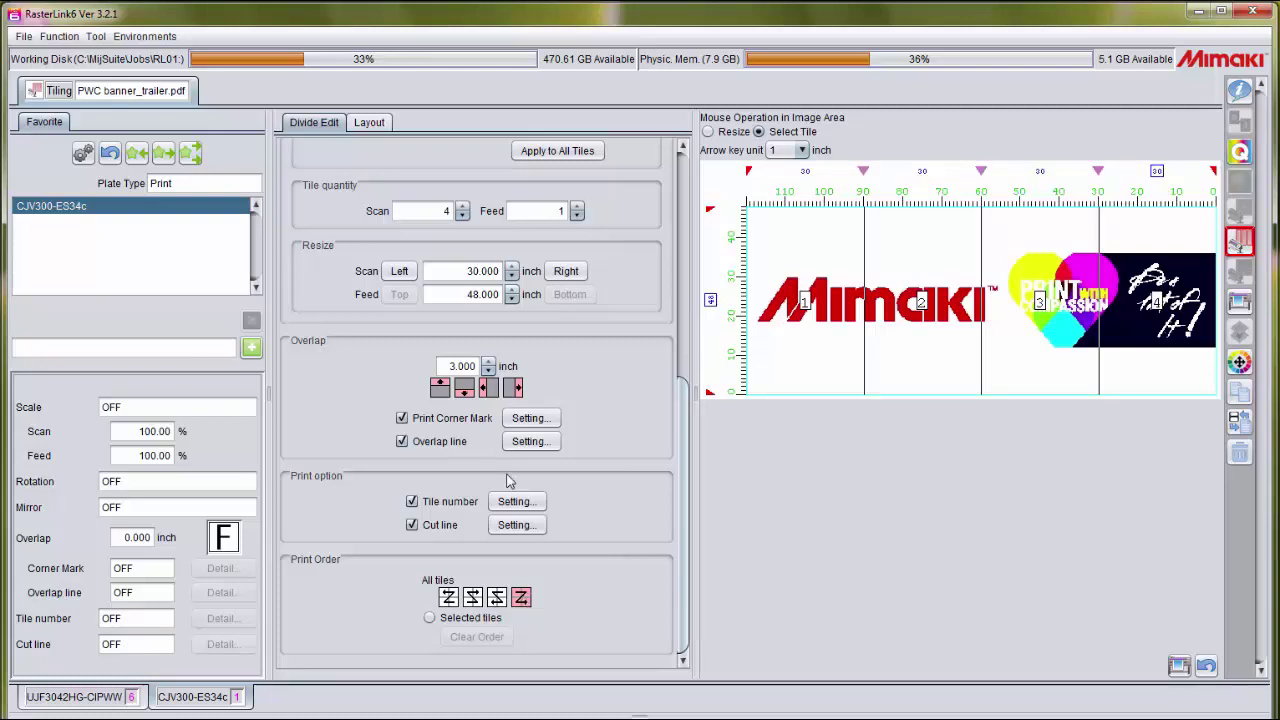
Turn on Reverse Even-numbered Column in the Layout tab so tile 2 stacks above tile 1.
{"action": "left_click", "coordinate": [370, 123]}
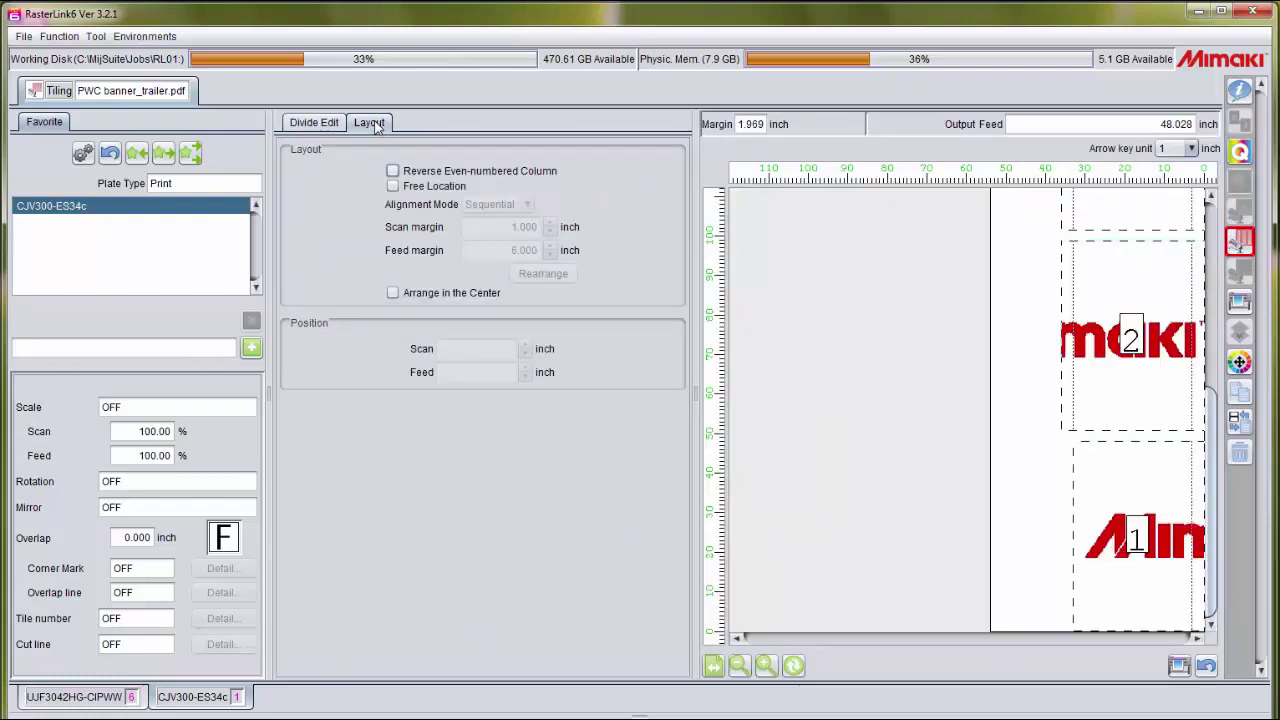
{"action": "left_click", "coordinate": [392, 172]}
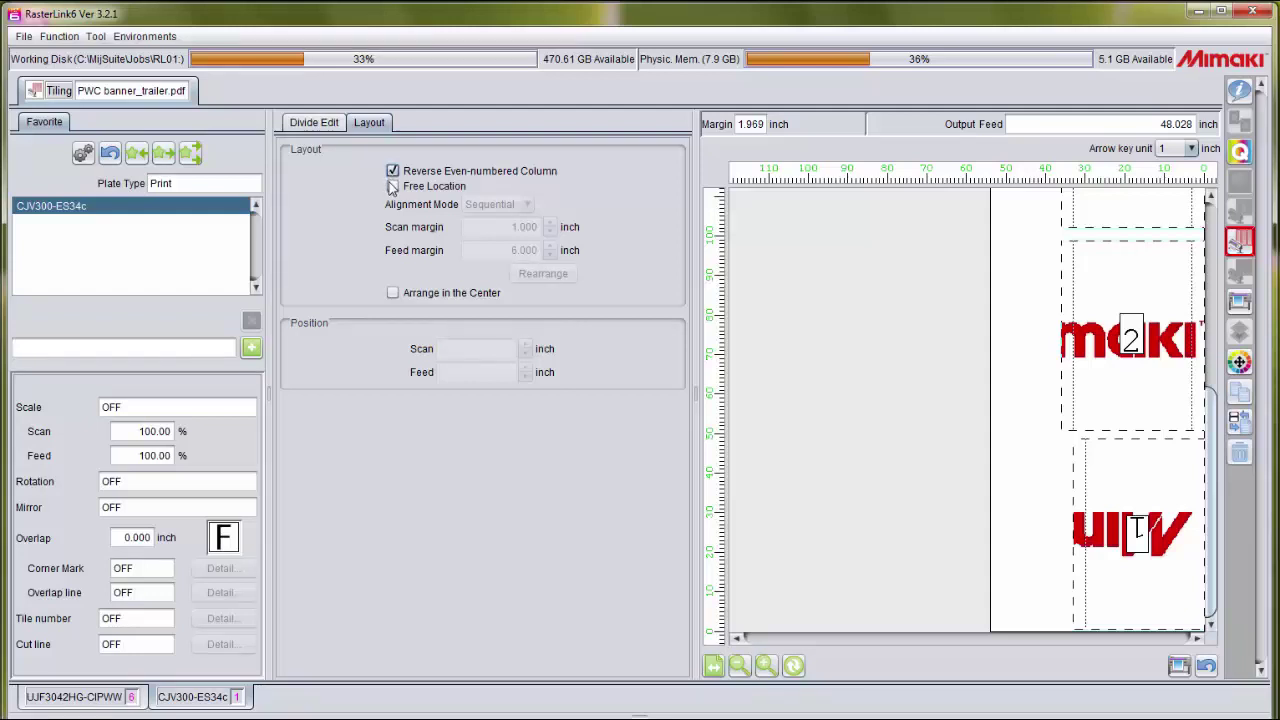
Enable Free Location, raise the feed margin to 8.000 and rearrange the tiles.
{"action": "left_click", "coordinate": [393, 186]}
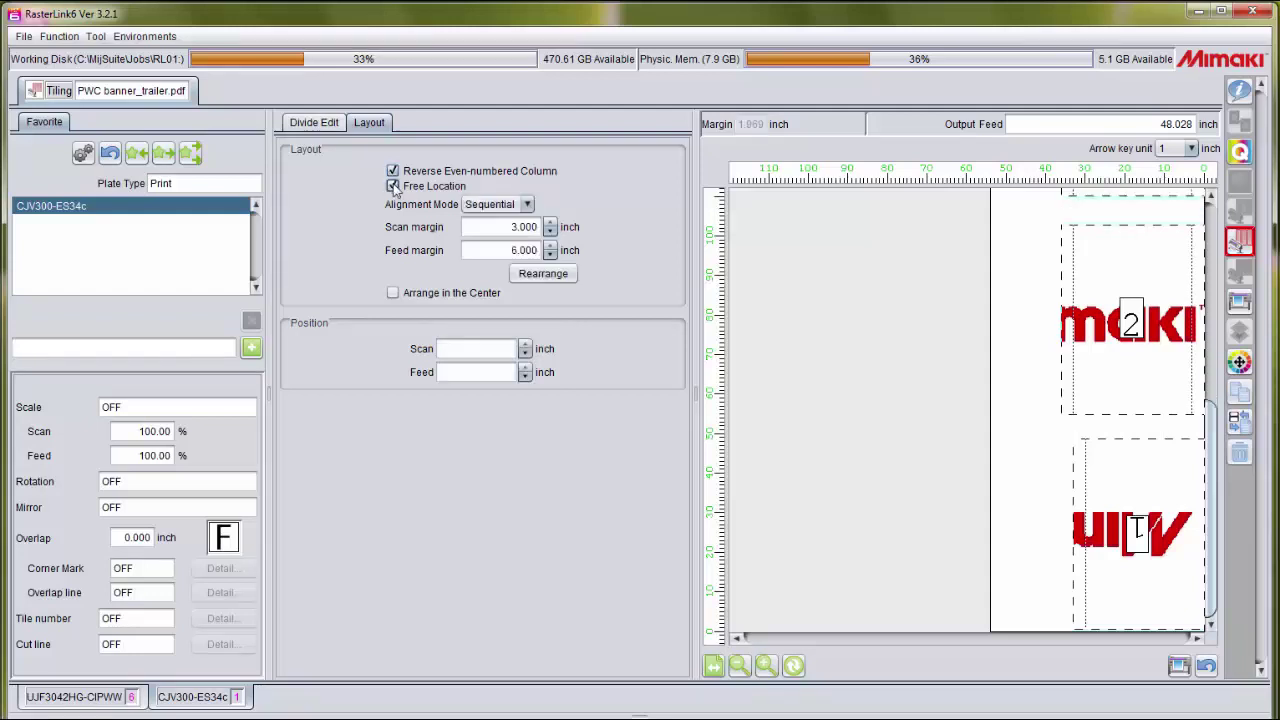
{"action": "left_click", "coordinate": [550, 246]}
{"action": "left_click", "coordinate": [549, 246]}
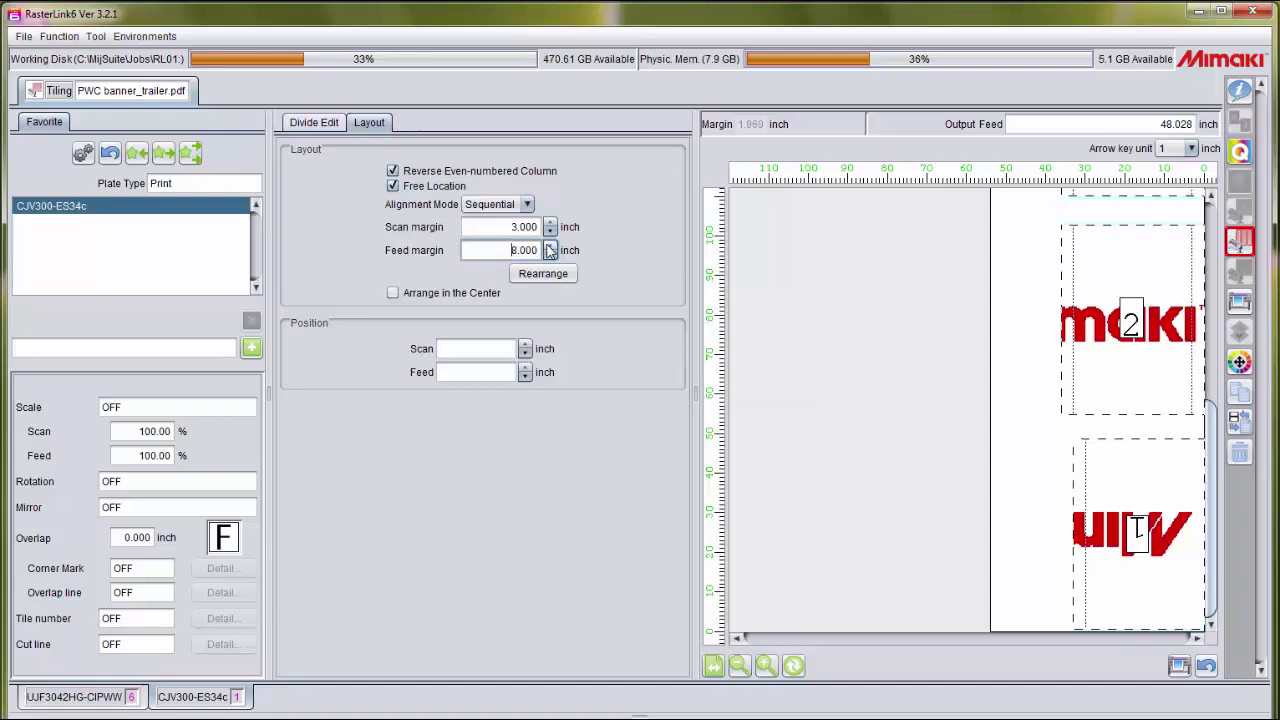
{"action": "left_click", "coordinate": [546, 275]}
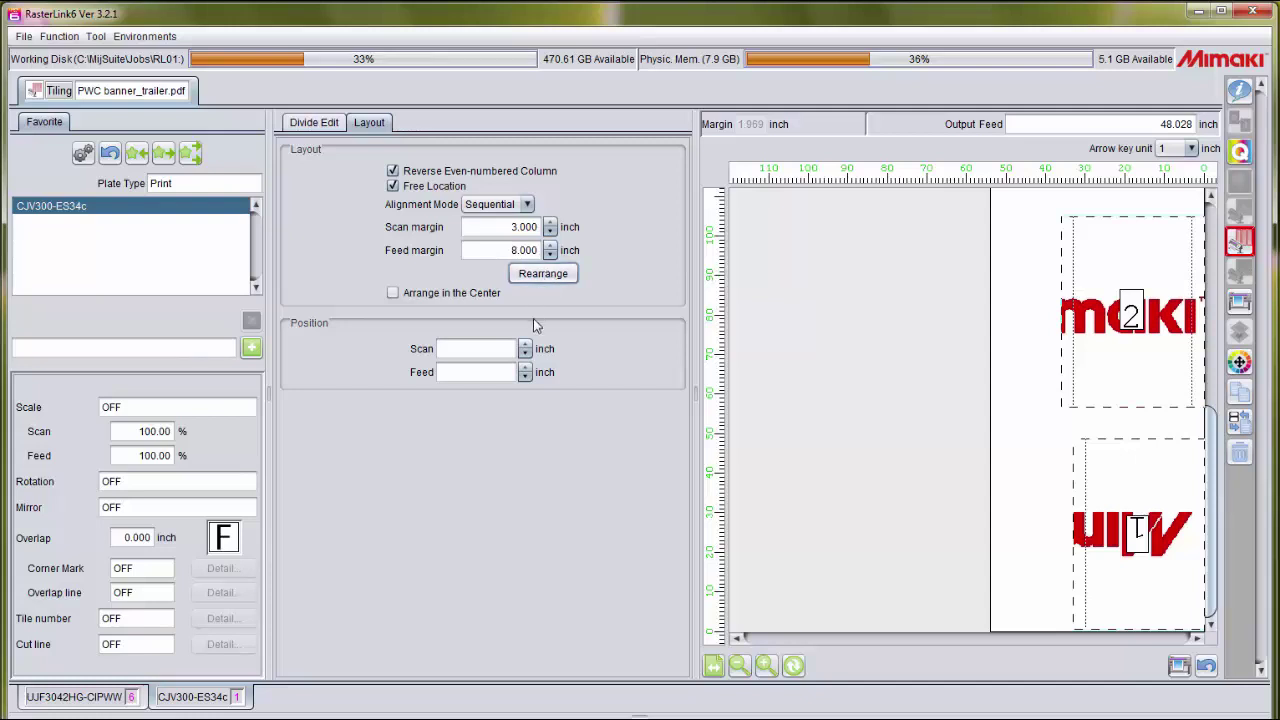
Move tile 2 to scan 16.573 and feed 54.692, then enable Arrange in the Center and disable Free Location.
{"action": "left_click", "coordinate": [1096, 346]}
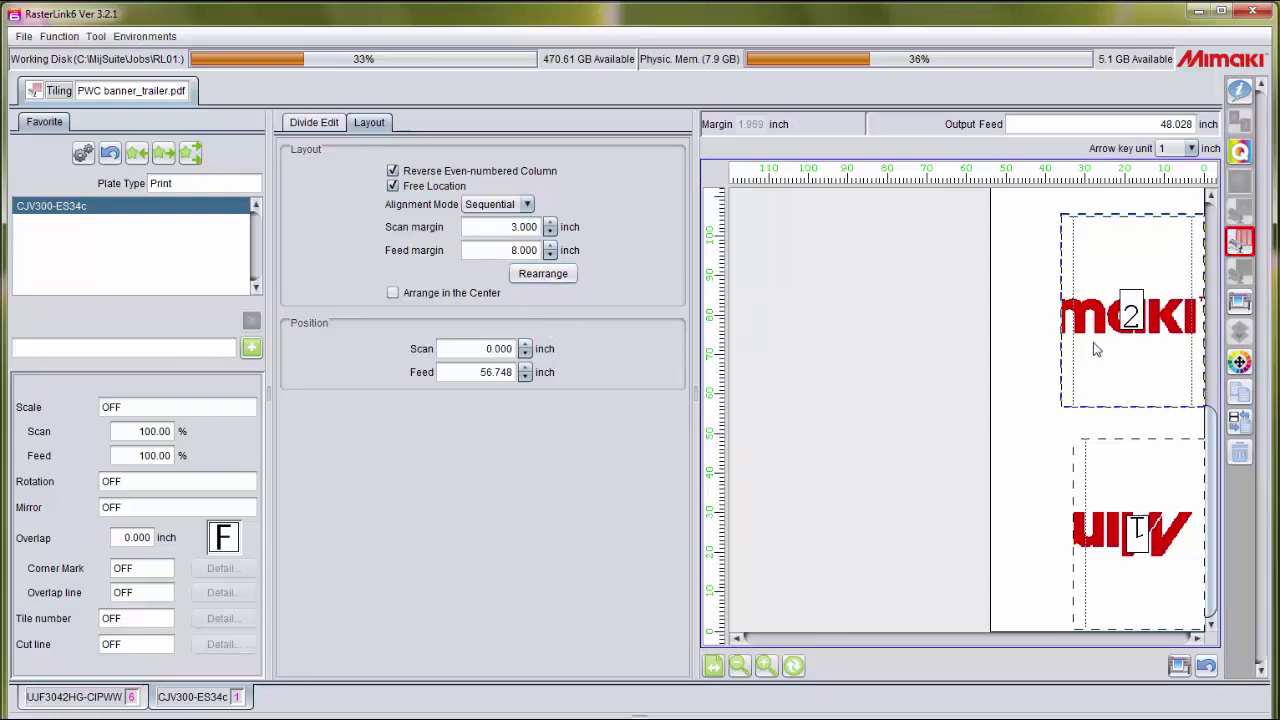
{"action": "left_click_drag", "start_coordinate": [1131, 357], "coordinate": [1073, 361]}
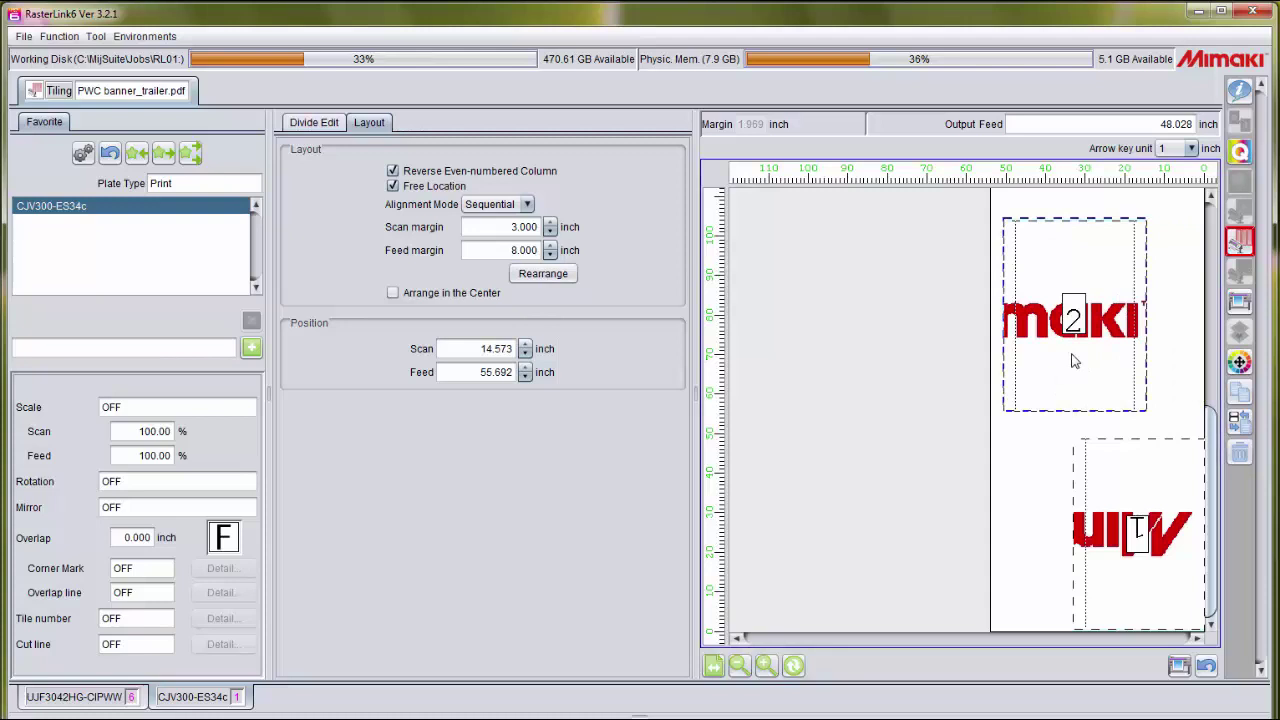
{"action": "left_click", "coordinate": [524, 344]}
{"action": "left_click", "coordinate": [524, 344]}
{"action": "left_click", "coordinate": [525, 368]}
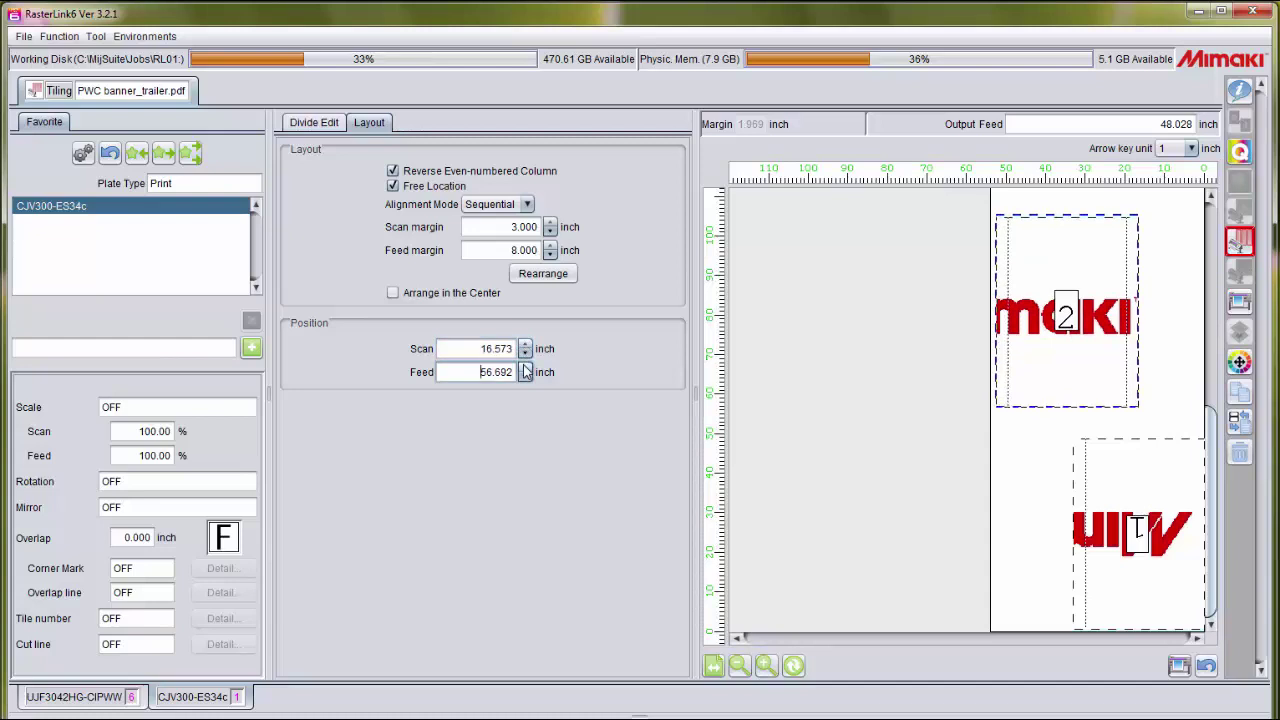
{"action": "left_click", "coordinate": [525, 368]}
{"action": "left_click", "coordinate": [525, 377]}
{"action": "left_click", "coordinate": [525, 377]}
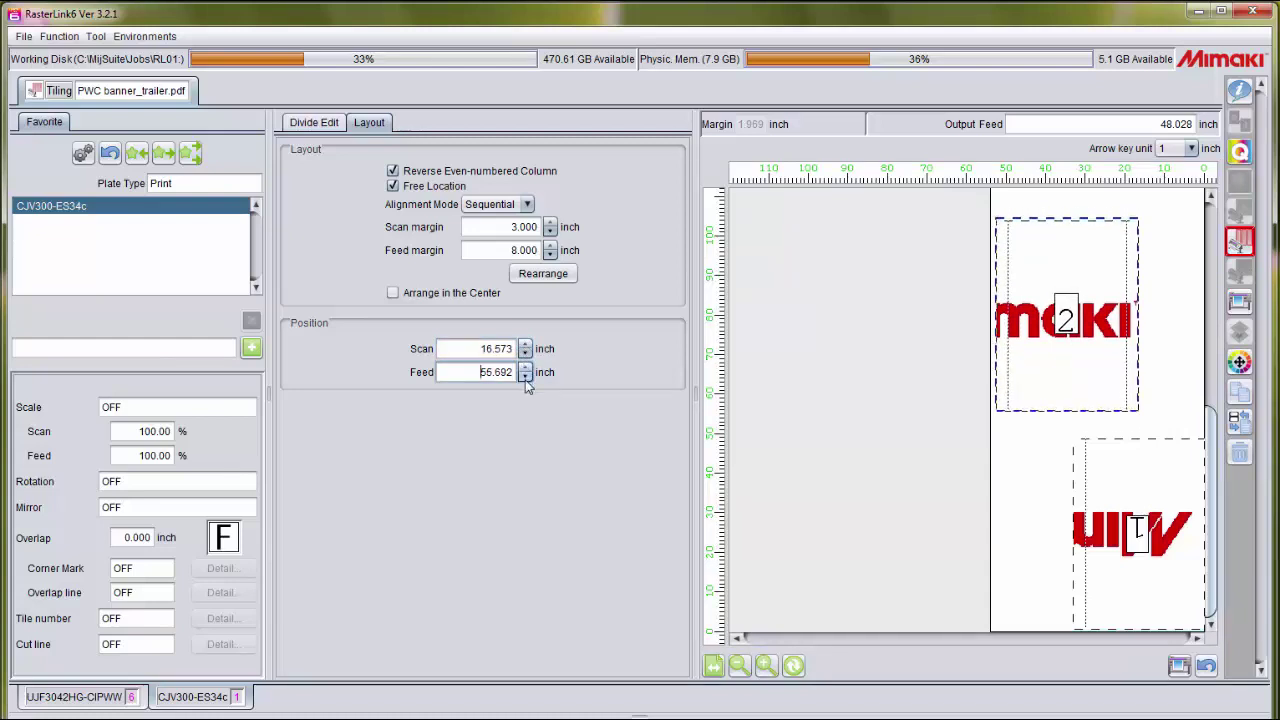
{"action": "left_click", "coordinate": [525, 377]}
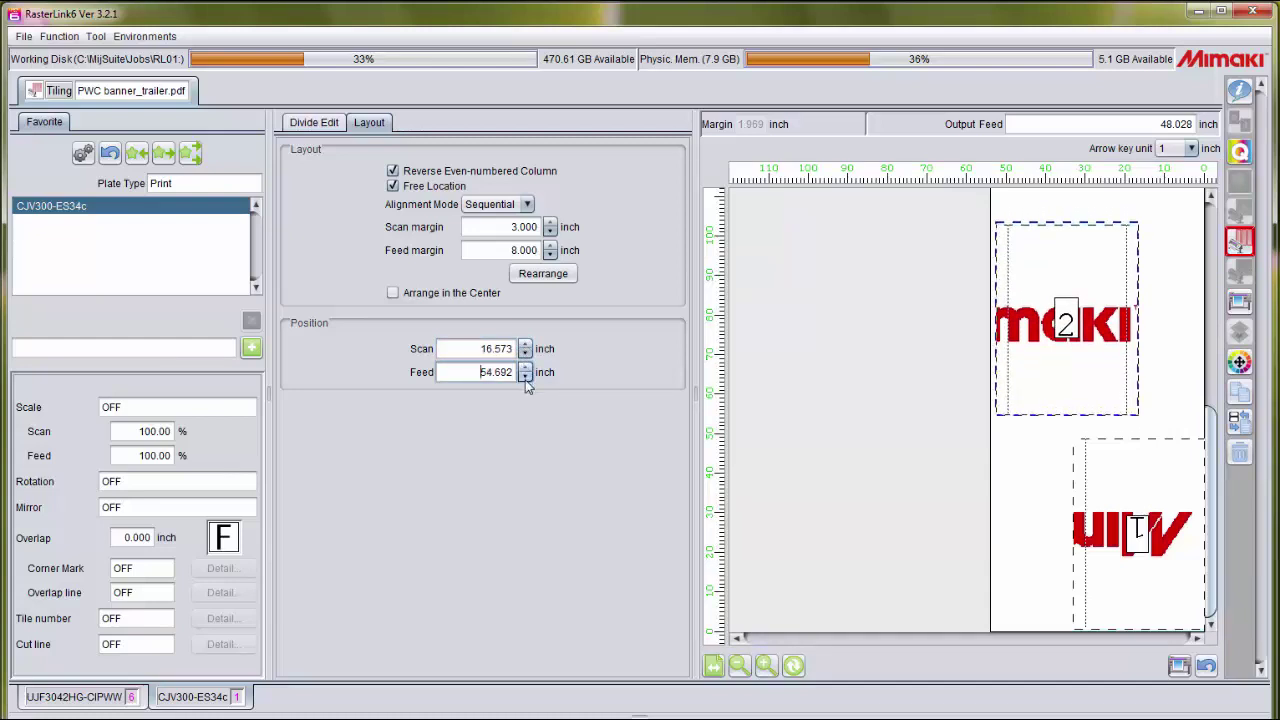
{"action": "left_click", "coordinate": [393, 294]}
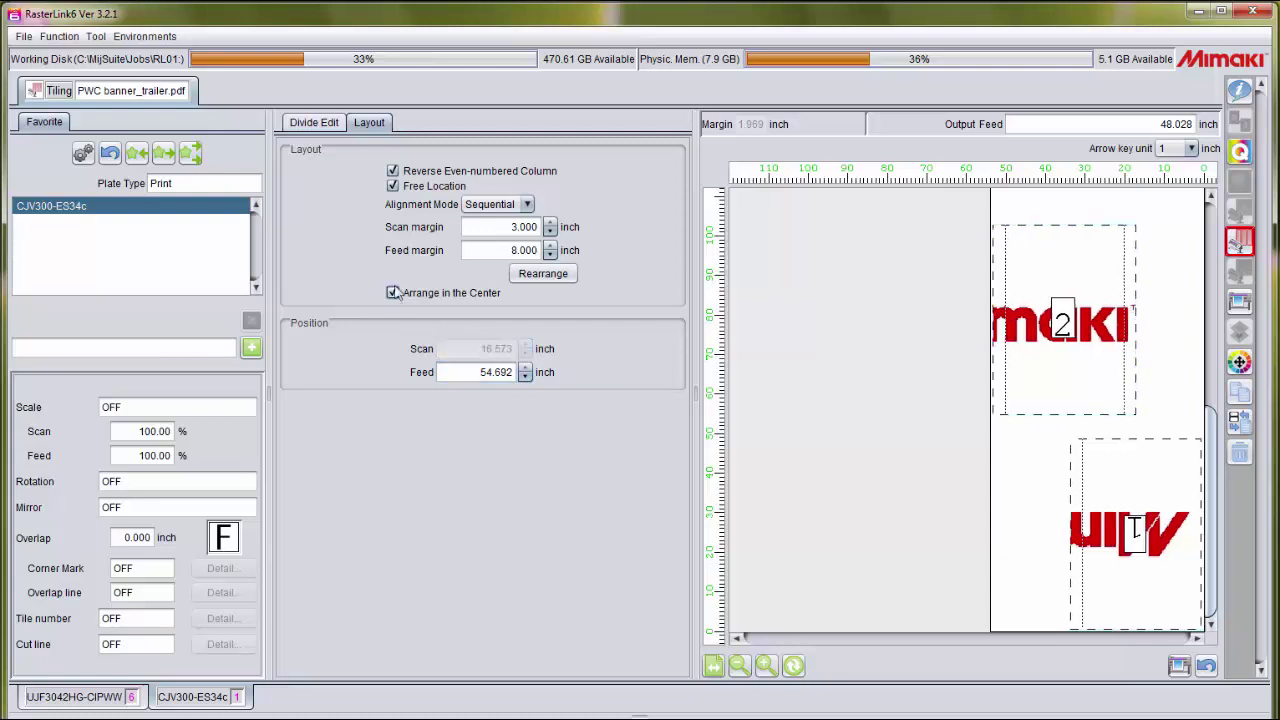
{"action": "left_click", "coordinate": [393, 187]}
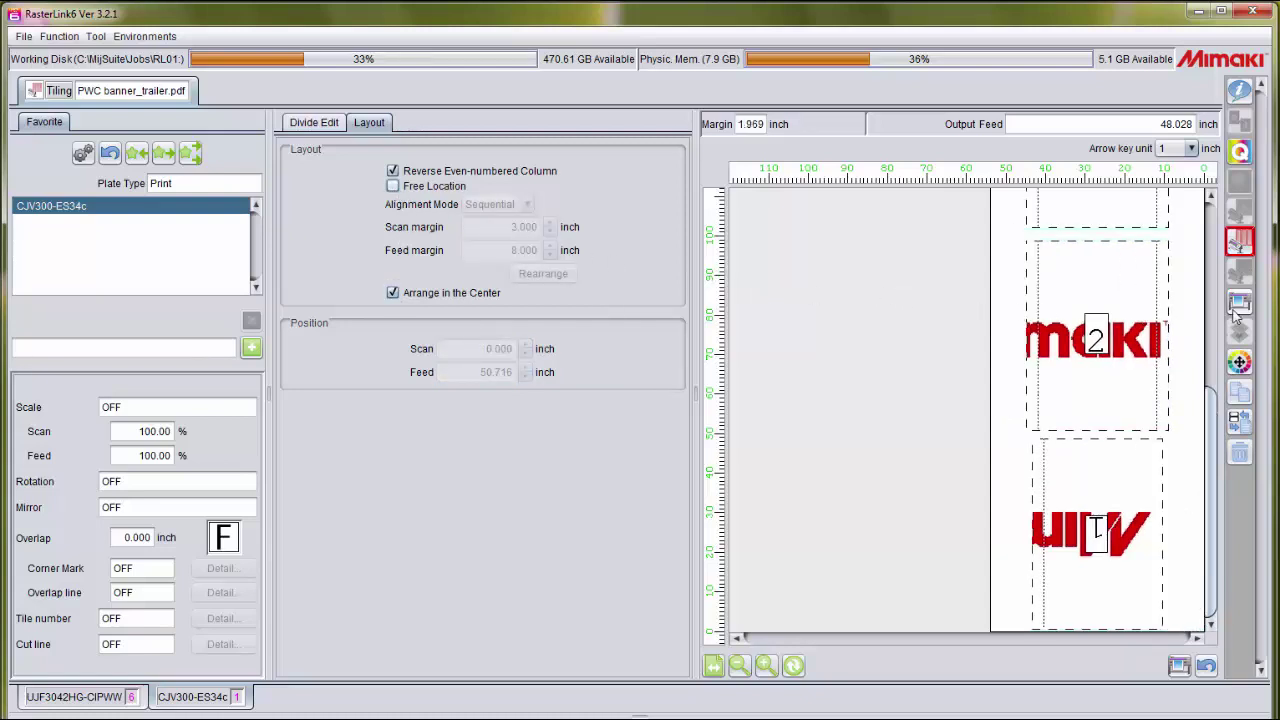
Apply the tiling settings and return to the Execution screen.
{"action": "left_click", "coordinate": [1179, 666]}
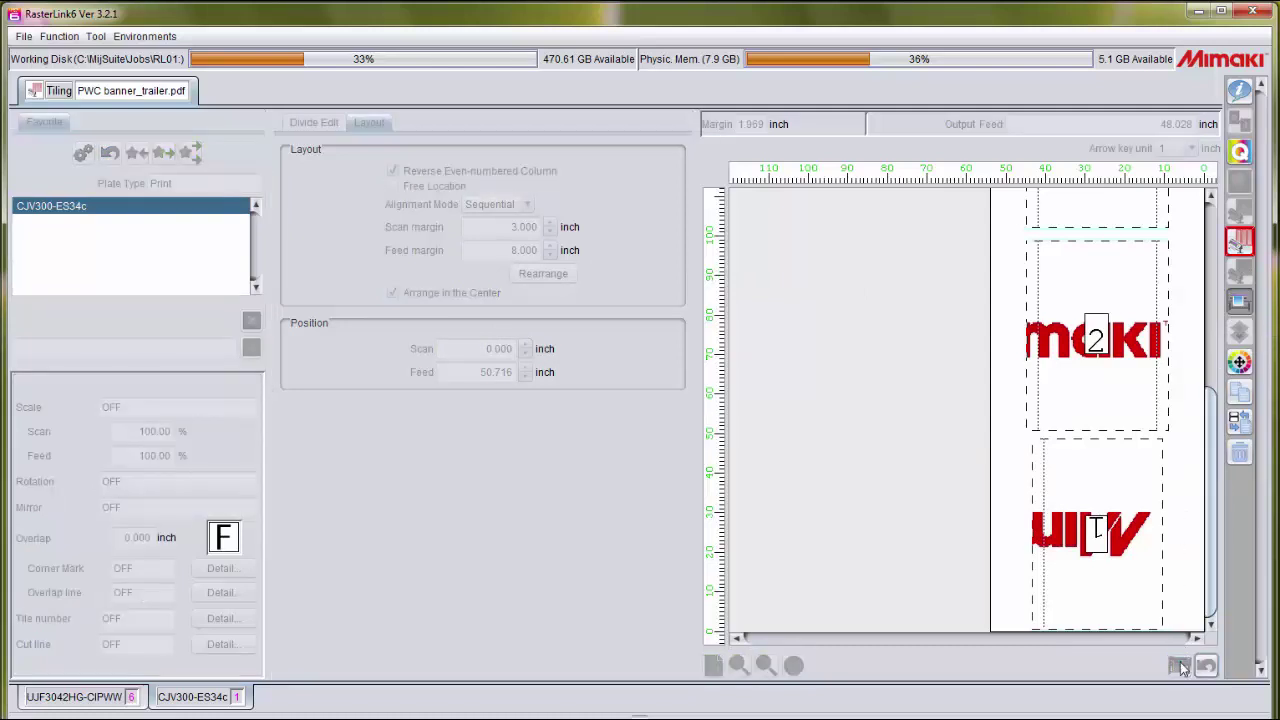